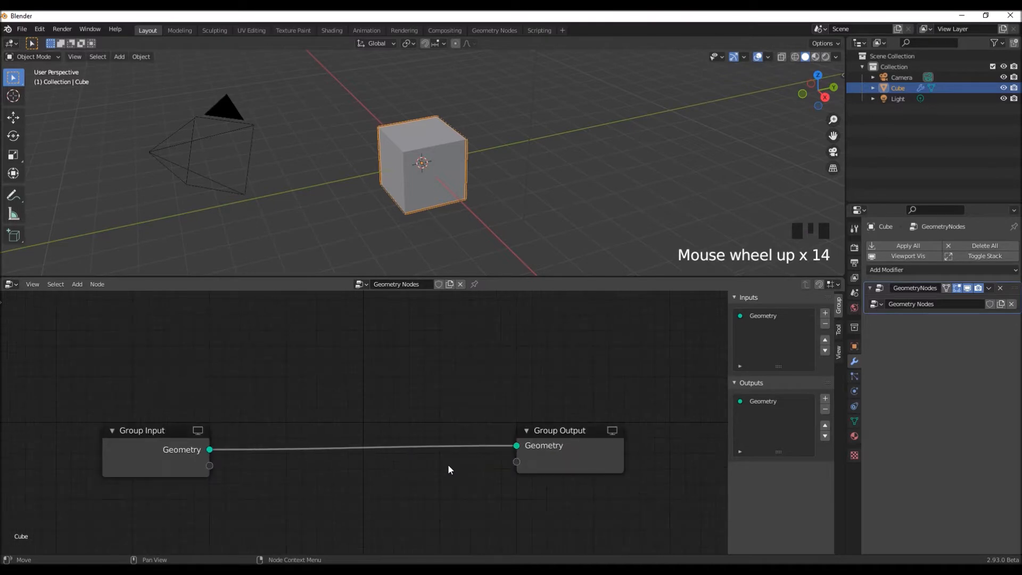
- Move the cube's entire mesh up 1 m along the Z axis in Edit Mode, returning to Object Mode
{"action": "key", "text": "n"}
{"action": "scroll", "coordinate": [450, 468], "scroll_direction": "up", "scroll_amount": 4}
{"action": "scroll", "coordinate": [450, 467], "scroll_direction": "up", "scroll_amount": 1}
{"action": "middle_click_drag", "start_coordinate": [449, 474], "coordinate": [456, 400]}
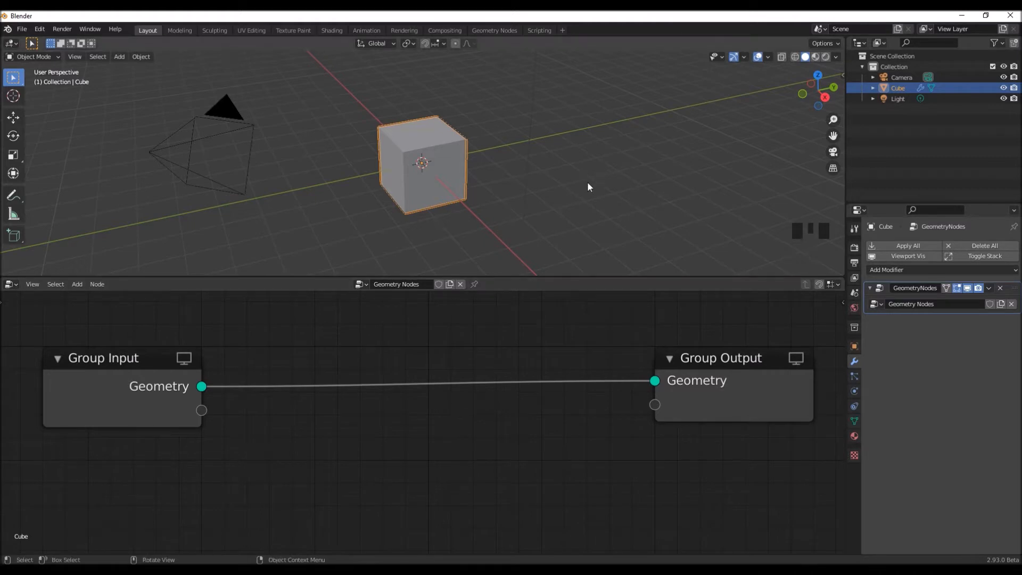
{"action": "key", "text": "Tab"}
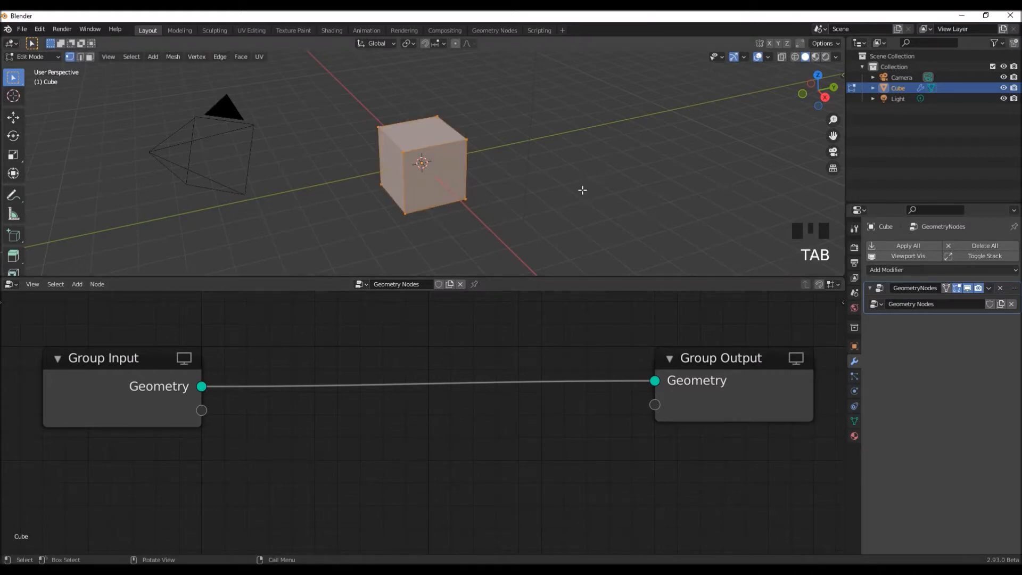
{"action": "key", "text": "g"}
{"action": "key", "text": "z"}
{"action": "key", "text": "1"}
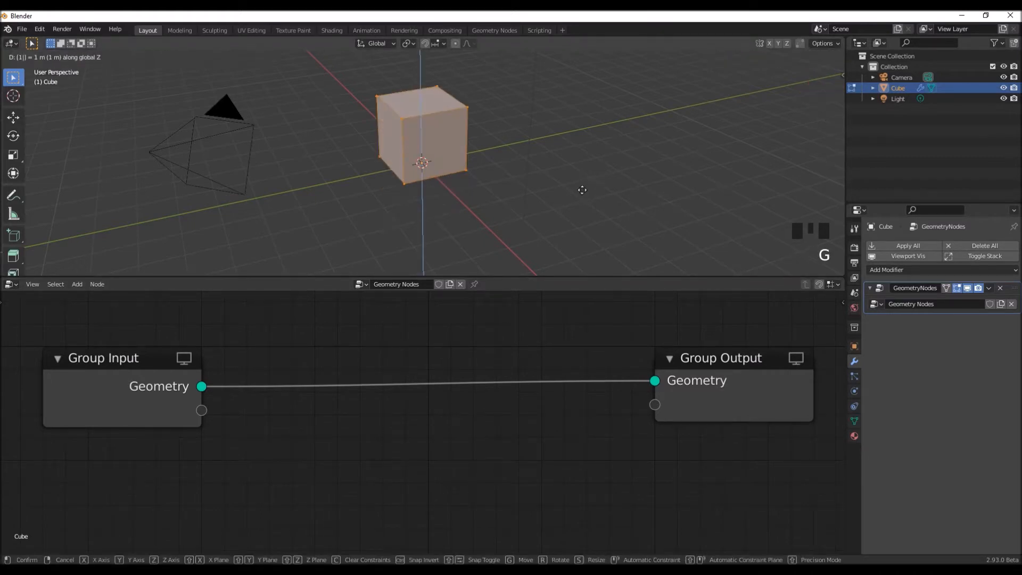
{"action": "key", "text": "Return"}
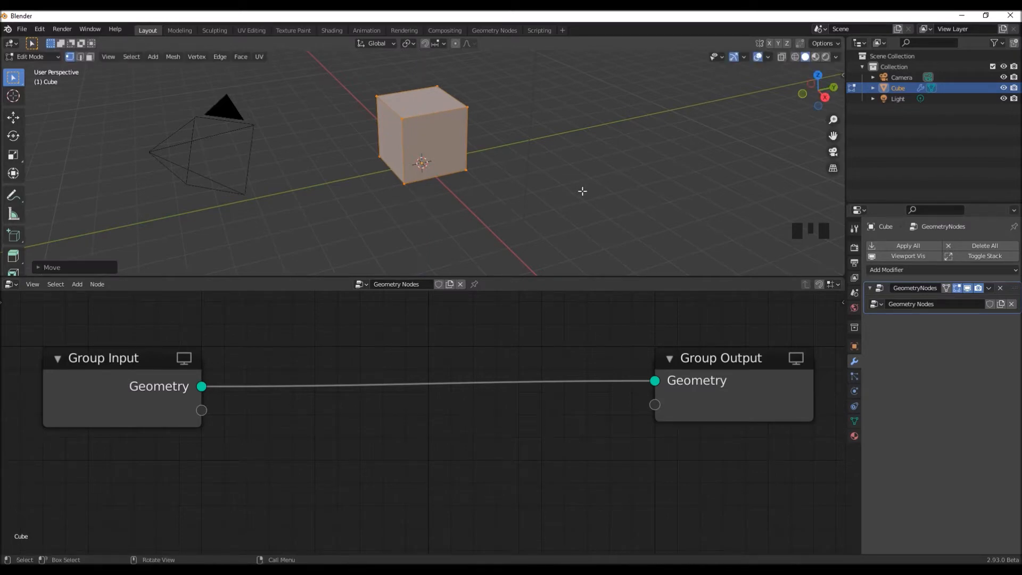
{"action": "key", "text": "Tab"}
- Turn on the viewport's wireframe overlay and insert a Subdivide node between Group Input and Group Output
{"action": "middle_click_drag", "start_coordinate": [575, 185], "coordinate": [573, 223], "text": "shift"}
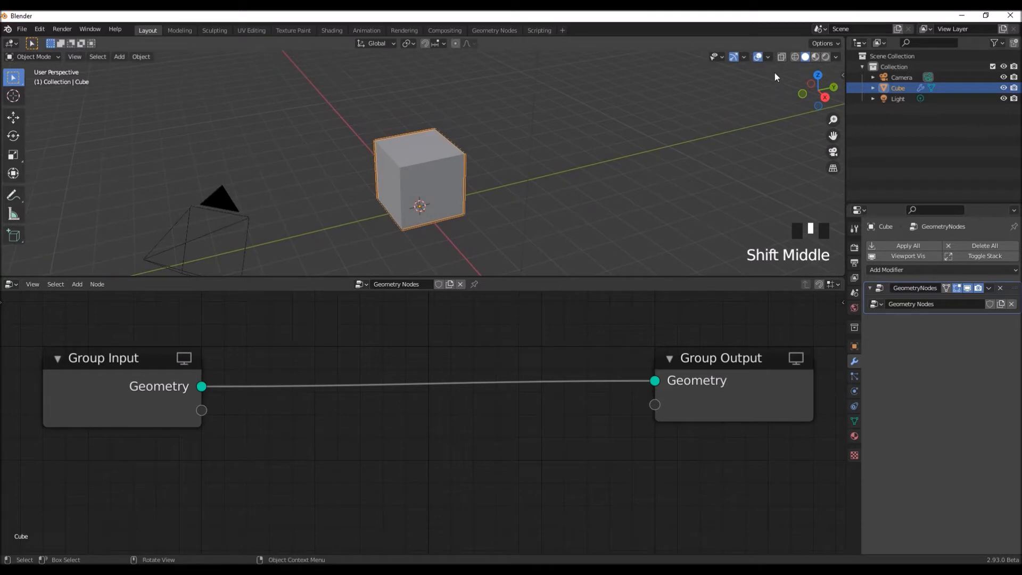
{"action": "left_click", "coordinate": [768, 57]}
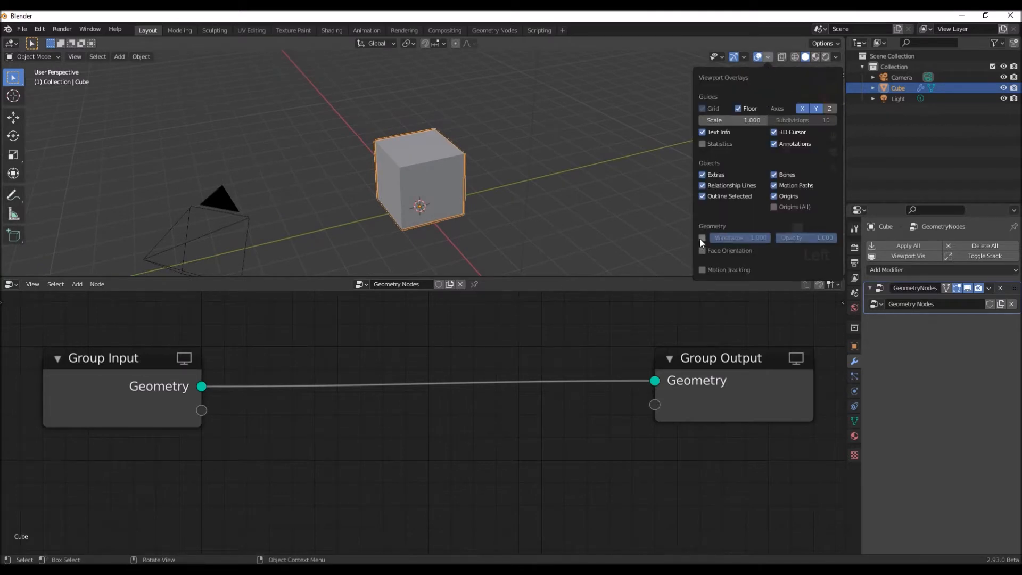
{"action": "key", "text": "shift+a"}
{"action": "mouse_move", "coordinate": [490, 455]}
{"action": "mouse_move", "coordinate": [488, 475]}
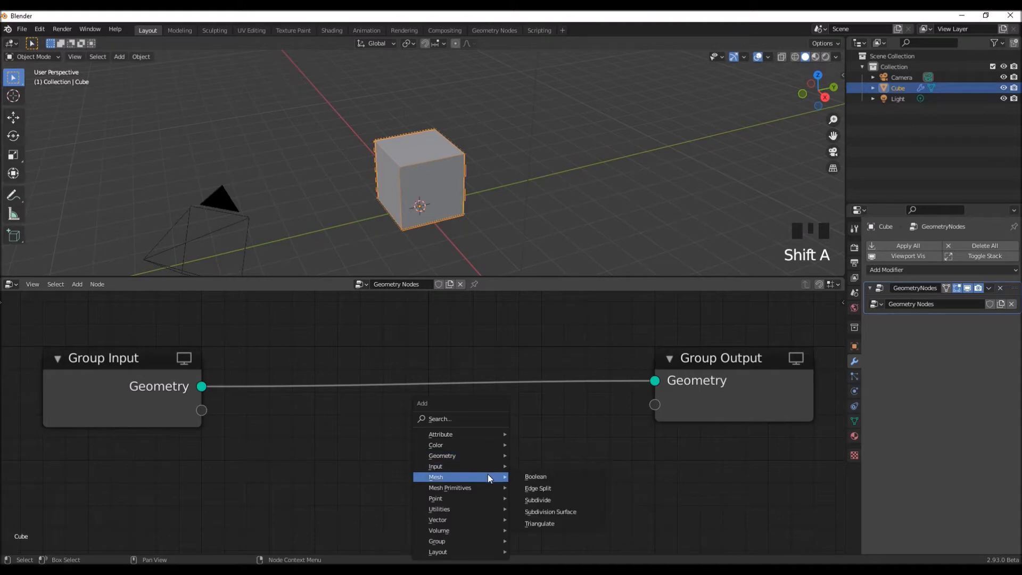
{"action": "left_click", "coordinate": [540, 501]}
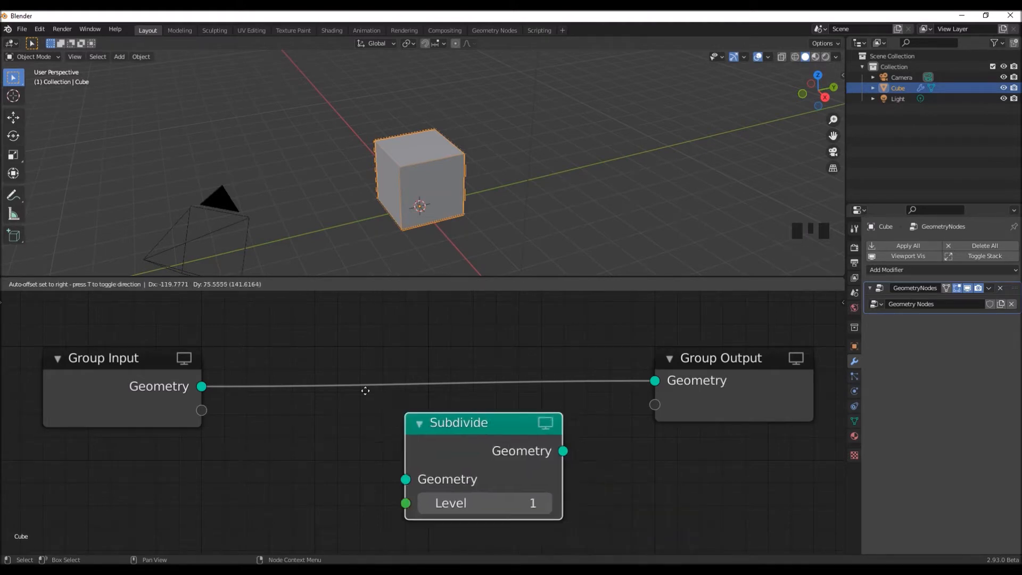
{"action": "left_click", "coordinate": [427, 436]}
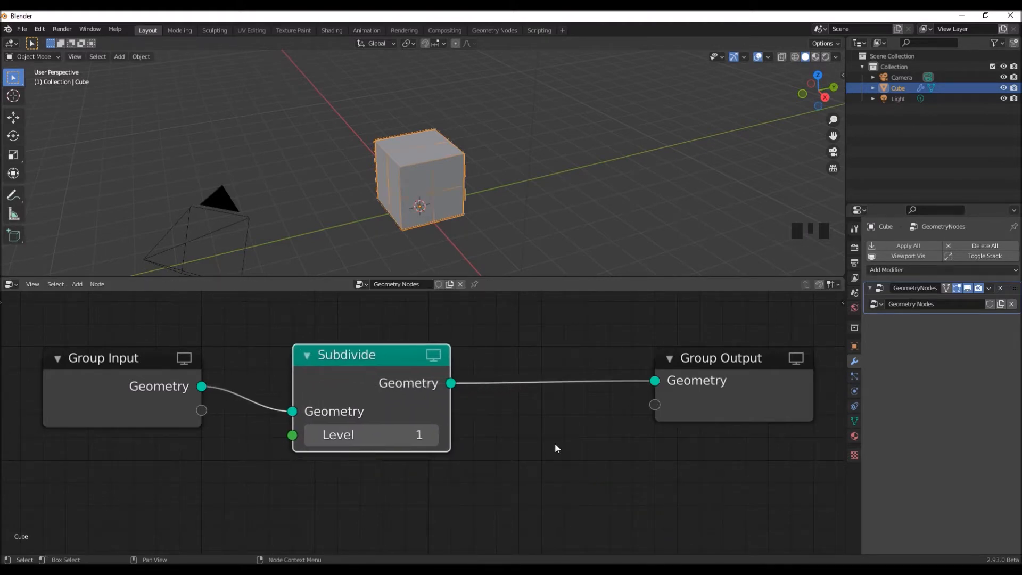
- Insert a Subdivision Surface node between the Subdivide node and Group Output
{"action": "key", "text": "shift+a"}
{"action": "mouse_move", "coordinate": [554, 443]}
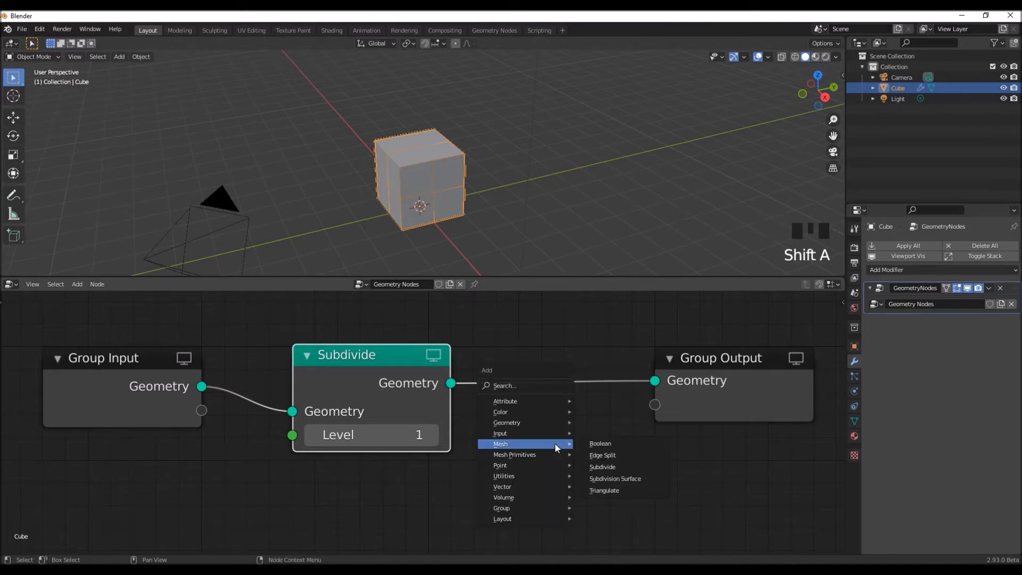
{"action": "left_click", "coordinate": [617, 481]}
{"action": "left_click", "coordinate": [513, 358]}
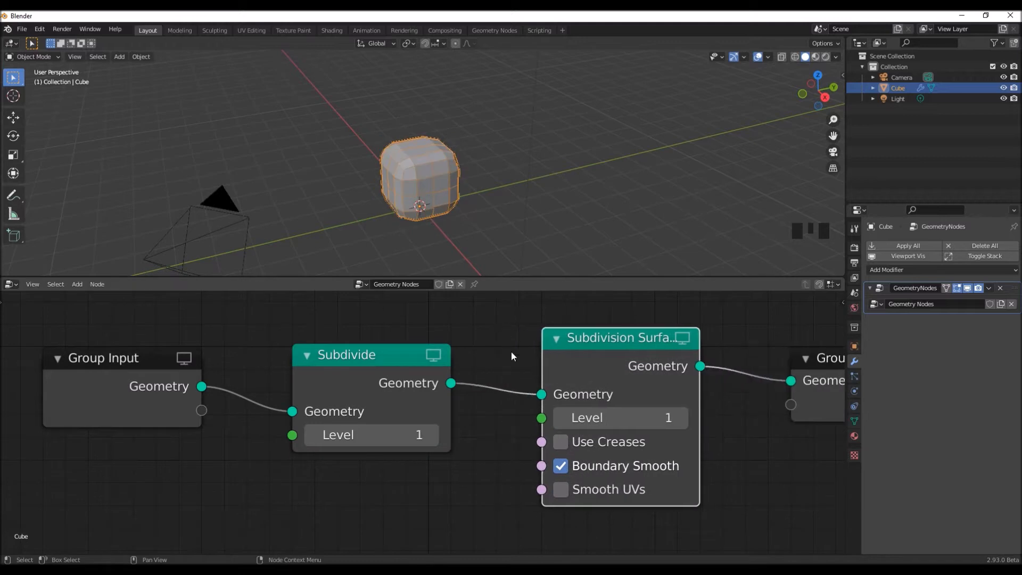
- Find the Transform node by search and insert it between the Subdivision Surface node and Group Output
{"action": "scroll", "coordinate": [465, 487], "scroll_direction": "down", "scroll_amount": 2}
{"action": "middle_click_drag", "start_coordinate": [465, 487], "coordinate": [375, 485]}
{"action": "key", "text": "shift+a"}
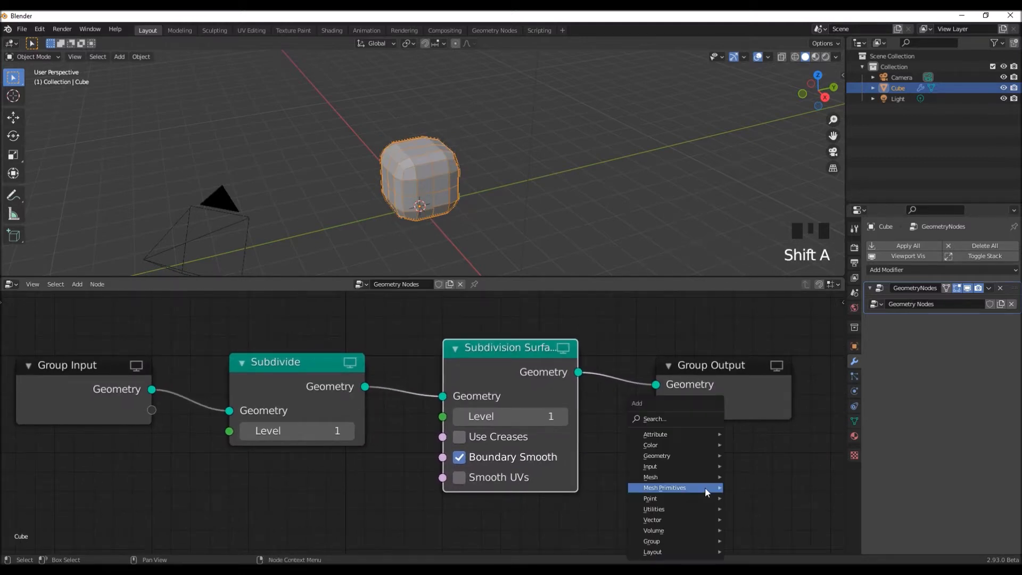
{"action": "left_click", "coordinate": [670, 419]}
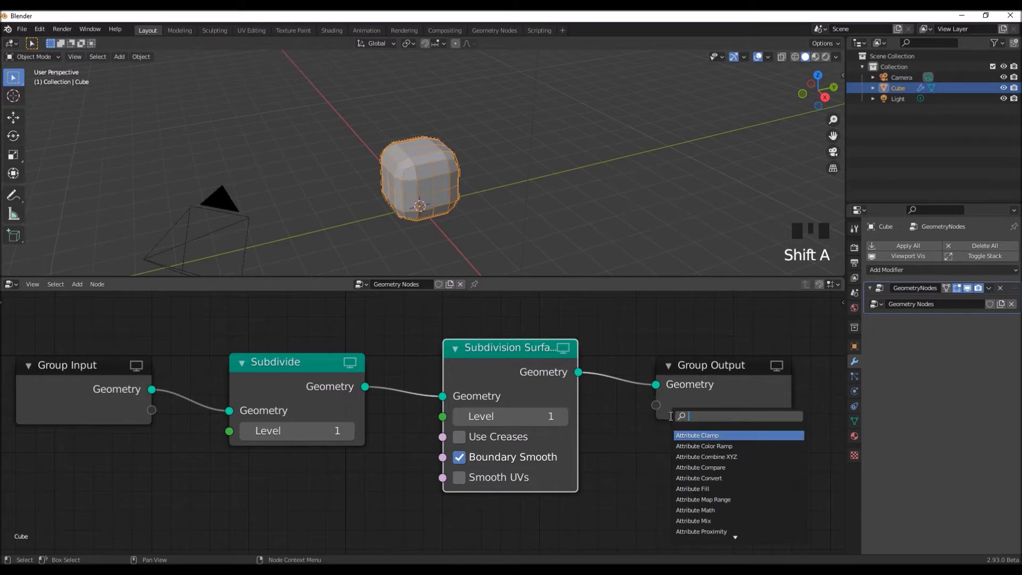
{"action": "type", "text": "tran"}
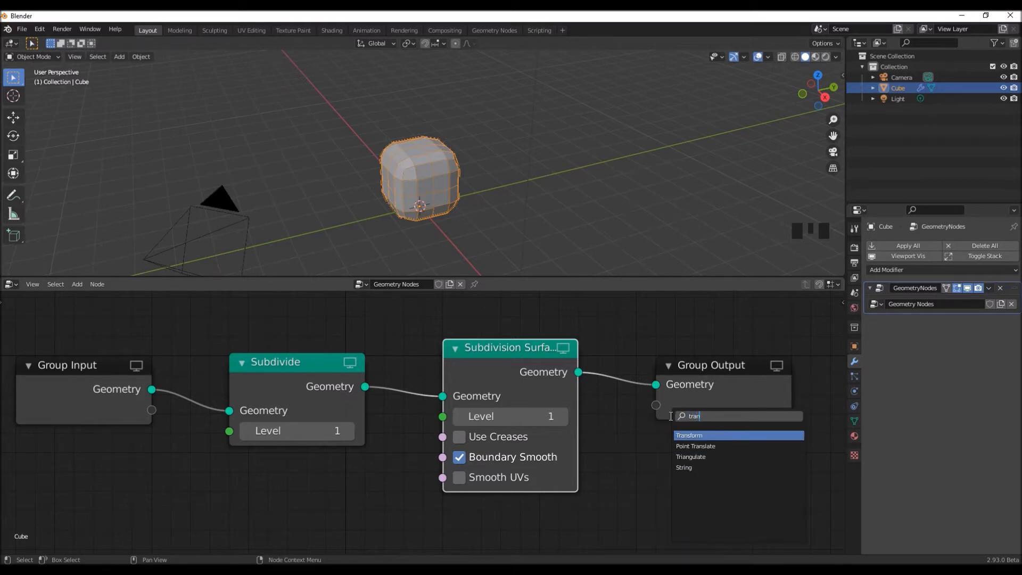
{"action": "left_click", "coordinate": [695, 434]}
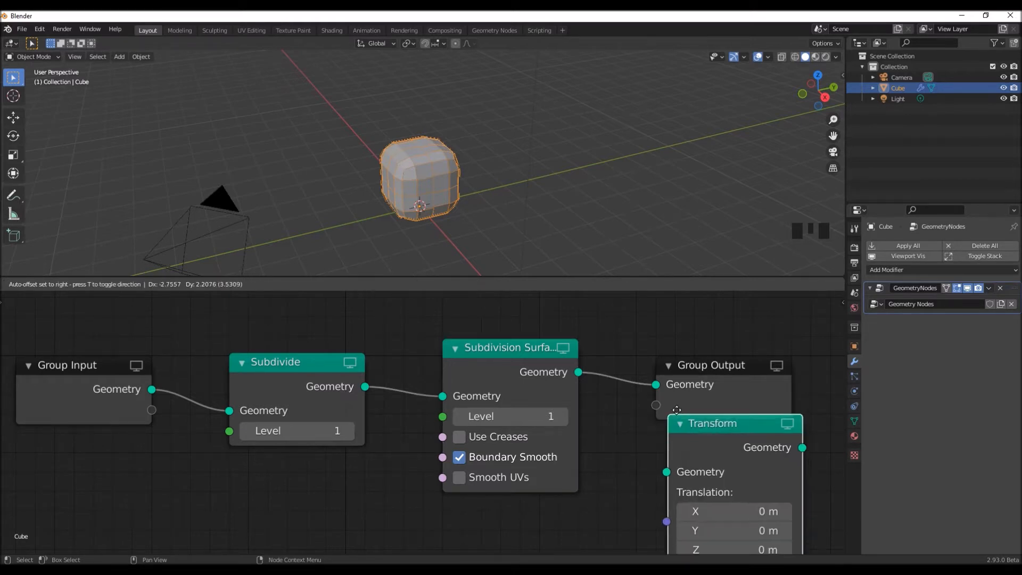
{"action": "left_click", "coordinate": [638, 336]}
- Add a Wireframe modifier to the cube below the geometry nodes and make the GeometryNodes modifier active again
{"action": "scroll", "coordinate": [602, 451], "scroll_direction": "down", "scroll_amount": 3}
{"action": "middle_click_drag", "start_coordinate": [602, 451], "coordinate": [564, 402]}
{"action": "left_click_drag", "start_coordinate": [580, 277], "coordinate": [580, 229]}
{"action": "middle_click_drag", "start_coordinate": [493, 437], "coordinate": [466, 453]}
{"action": "scroll", "coordinate": [471, 186], "scroll_direction": "up", "scroll_amount": 1}
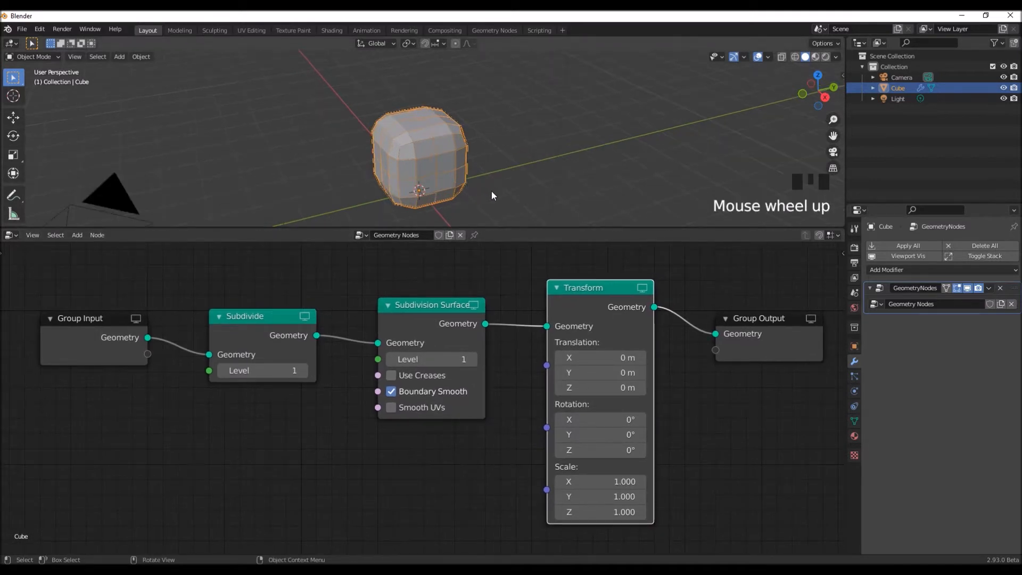
{"action": "scroll", "coordinate": [491, 195], "scroll_direction": "up", "scroll_amount": 1}
{"action": "middle_click_drag", "start_coordinate": [502, 193], "coordinate": [522, 173], "text": "shift"}
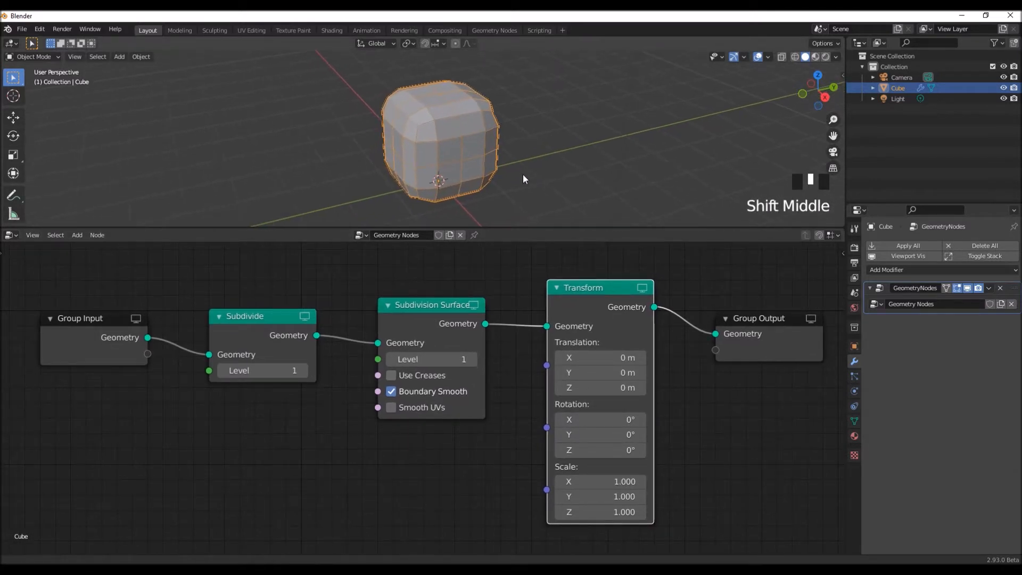
{"action": "middle_click_drag", "start_coordinate": [343, 476], "coordinate": [319, 472]}
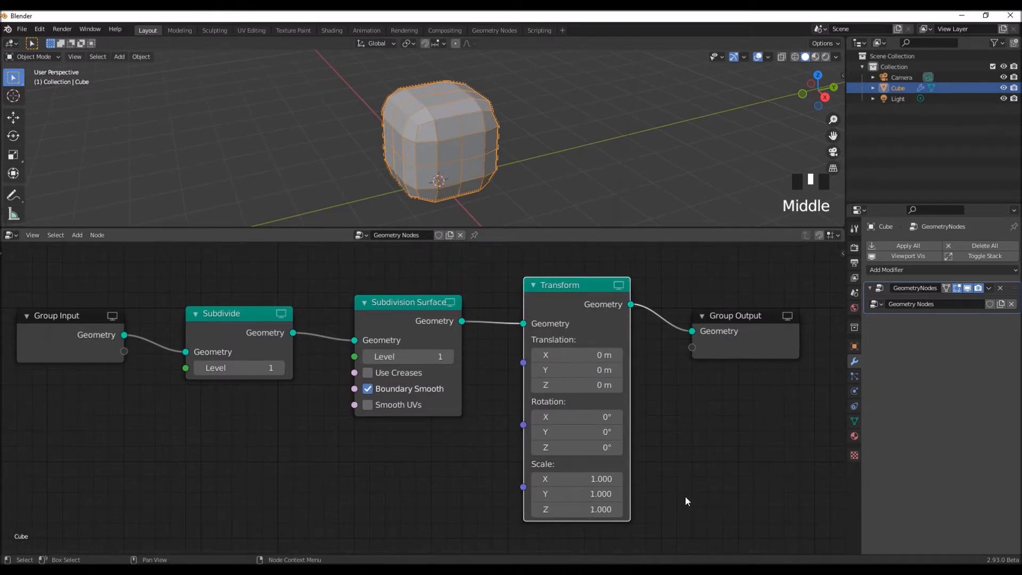
{"action": "left_click", "coordinate": [893, 271]}
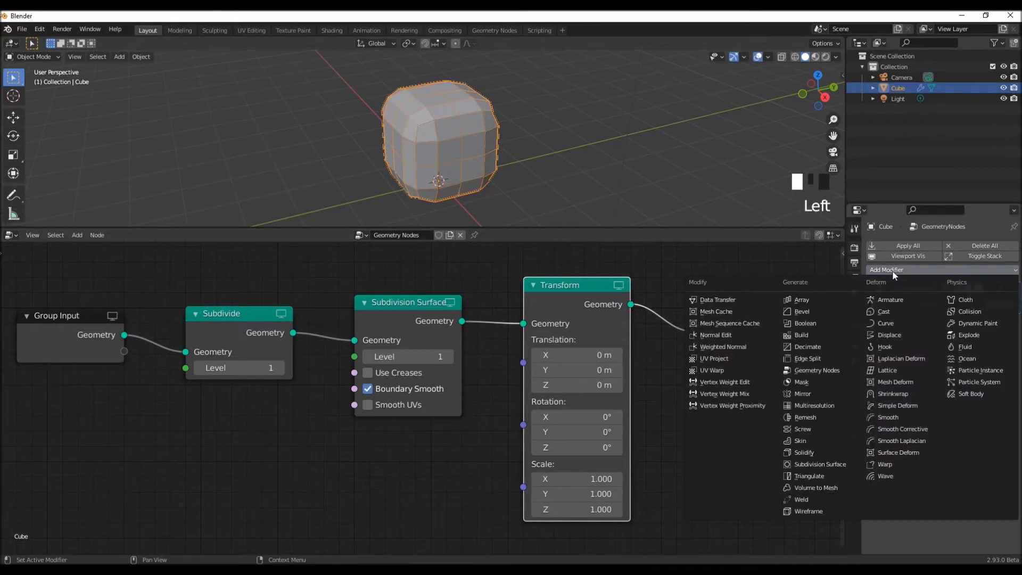
{"action": "left_click", "coordinate": [814, 511]}
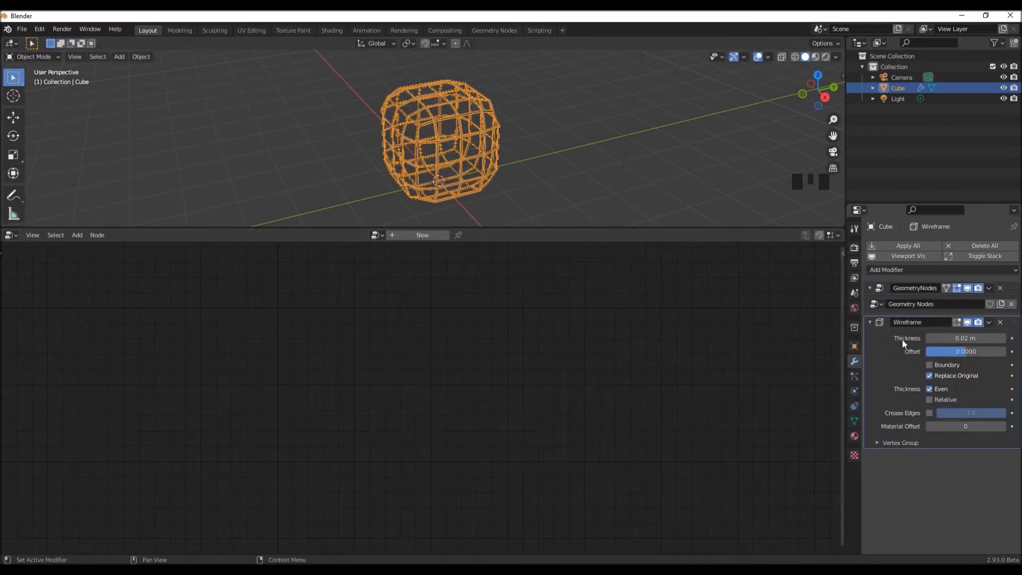
{"action": "left_click", "coordinate": [880, 289]}
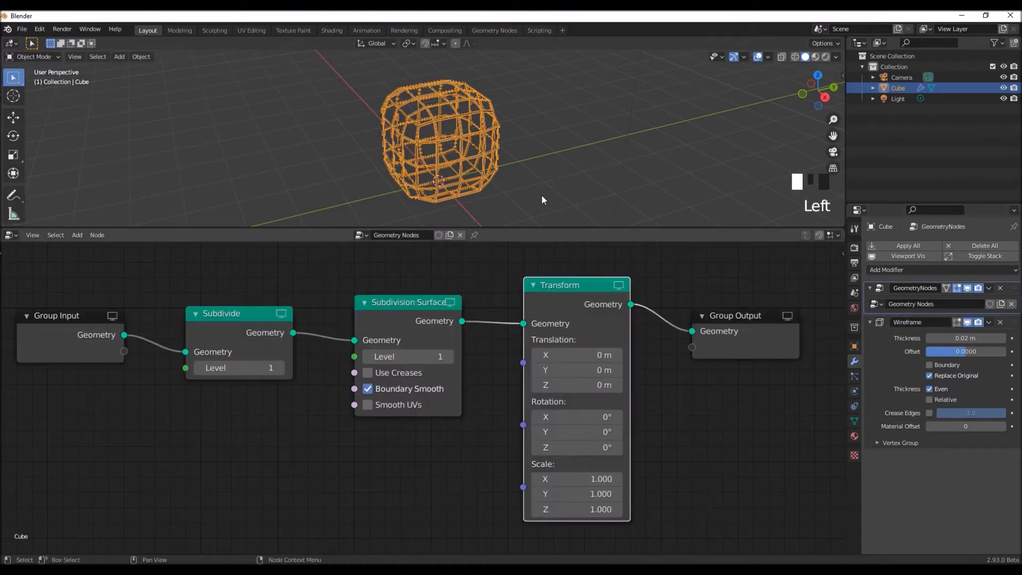
- Delete the top face of the original cube in Edit Mode, returning to Object Mode
{"action": "scroll", "coordinate": [521, 189], "scroll_direction": "up", "scroll_amount": 1}
{"action": "middle_click_drag", "start_coordinate": [522, 191], "coordinate": [580, 186]}
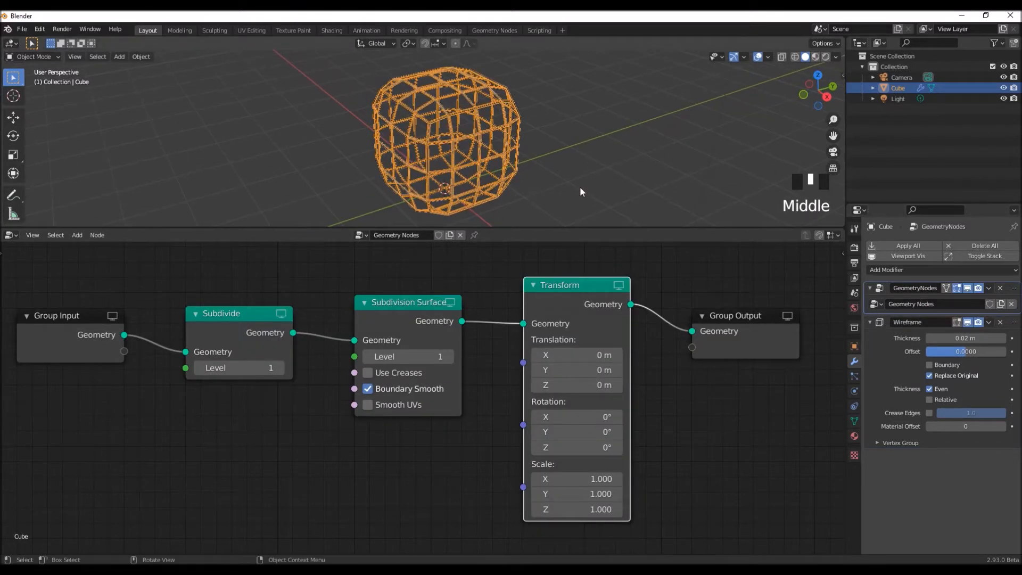
{"action": "key", "text": "Tab"}
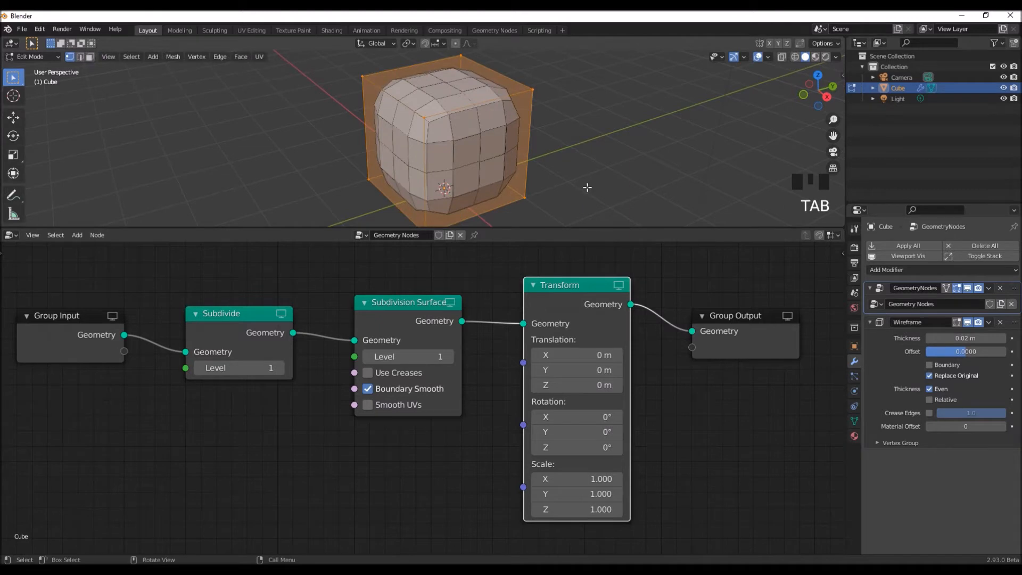
{"action": "key", "text": "3"}
{"action": "left_click", "coordinate": [446, 98]}
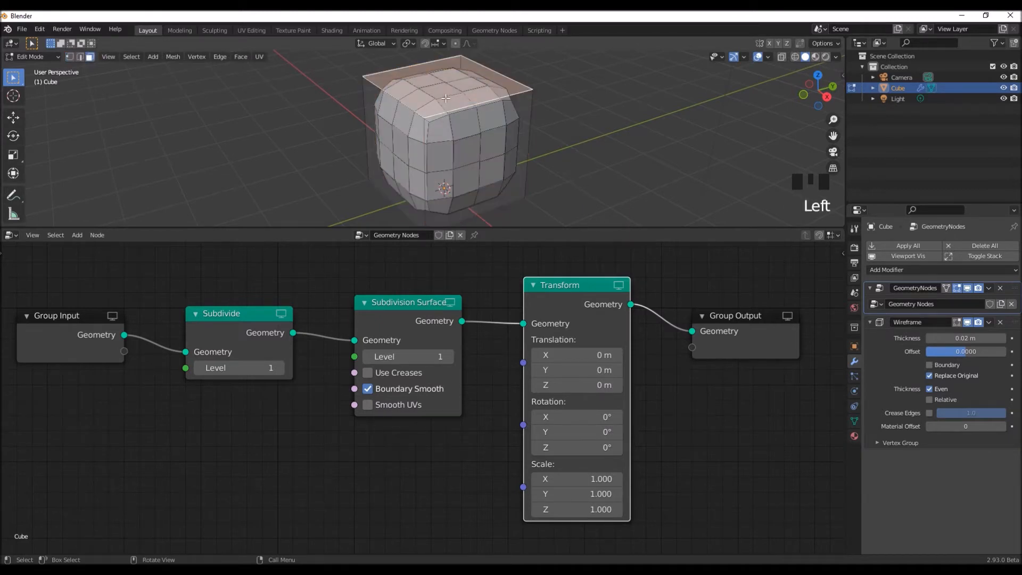
{"action": "key", "text": "Delete"}
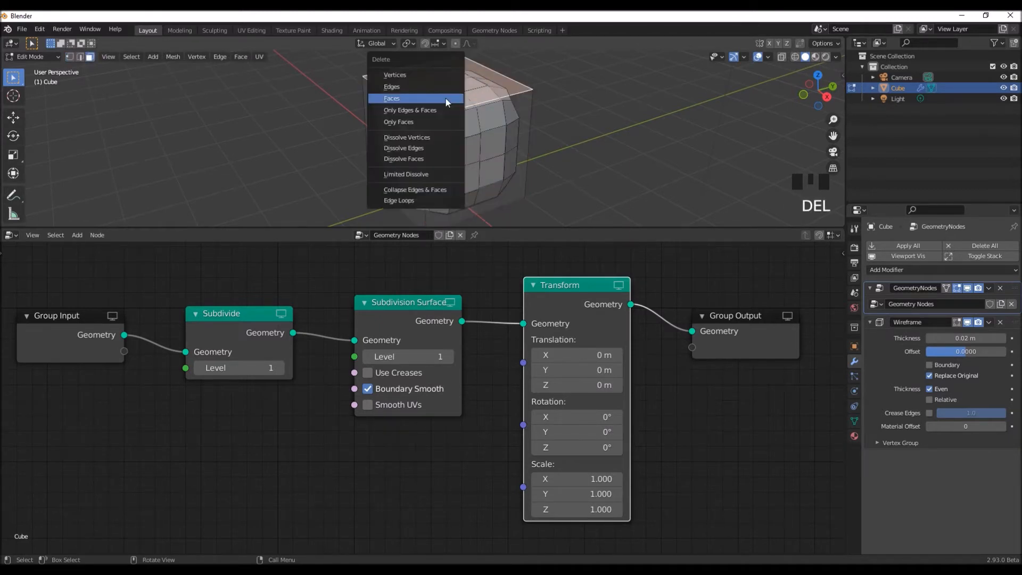
{"action": "left_click", "coordinate": [445, 98]}
{"action": "key", "text": "Tab"}
- Set the Wireframe modifier's thickness to 0.015 m
{"action": "middle_click_drag", "start_coordinate": [599, 180], "coordinate": [606, 189]}
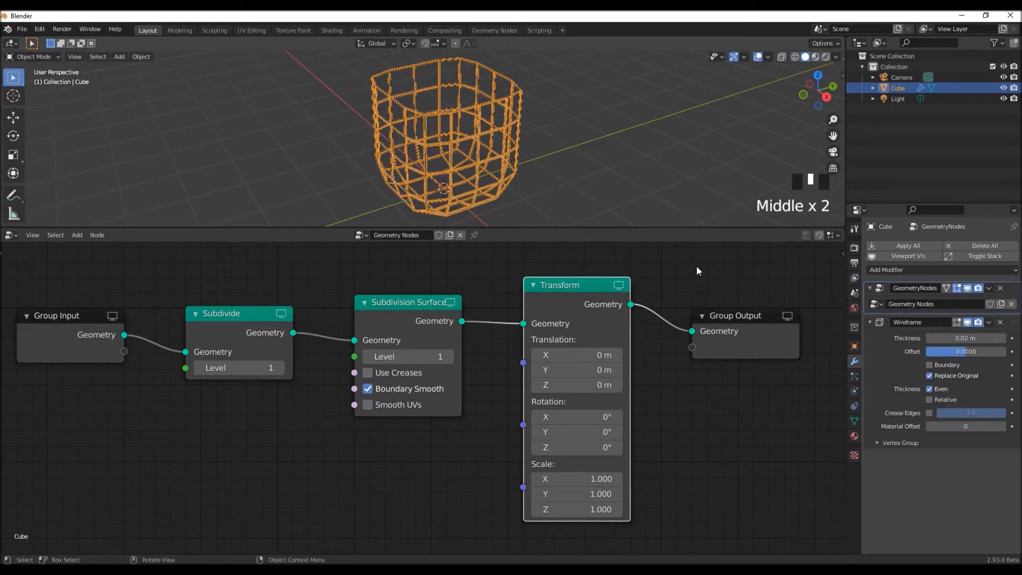
{"action": "left_click", "coordinate": [952, 338]}
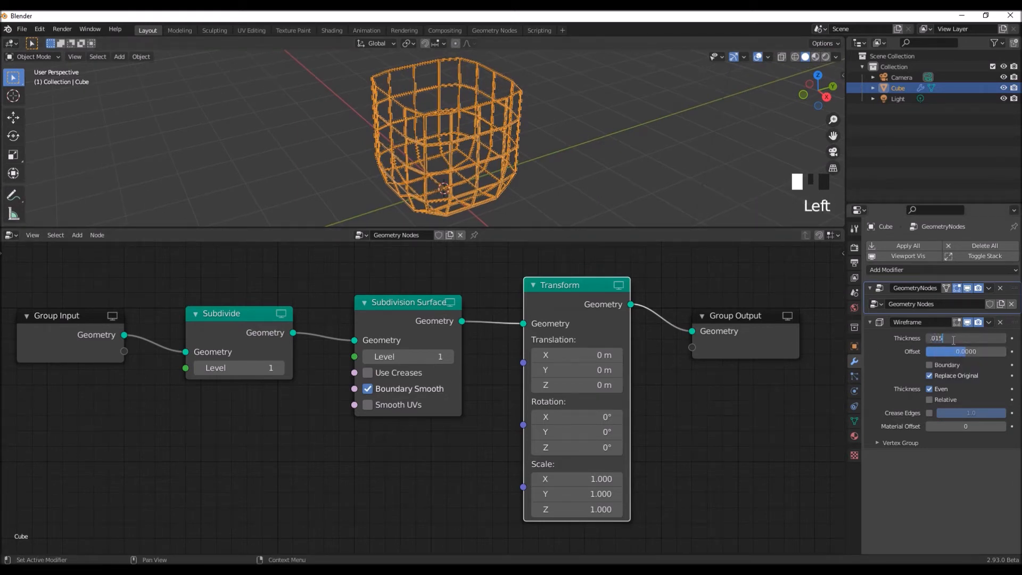
{"action": "key", "text": "Return"}
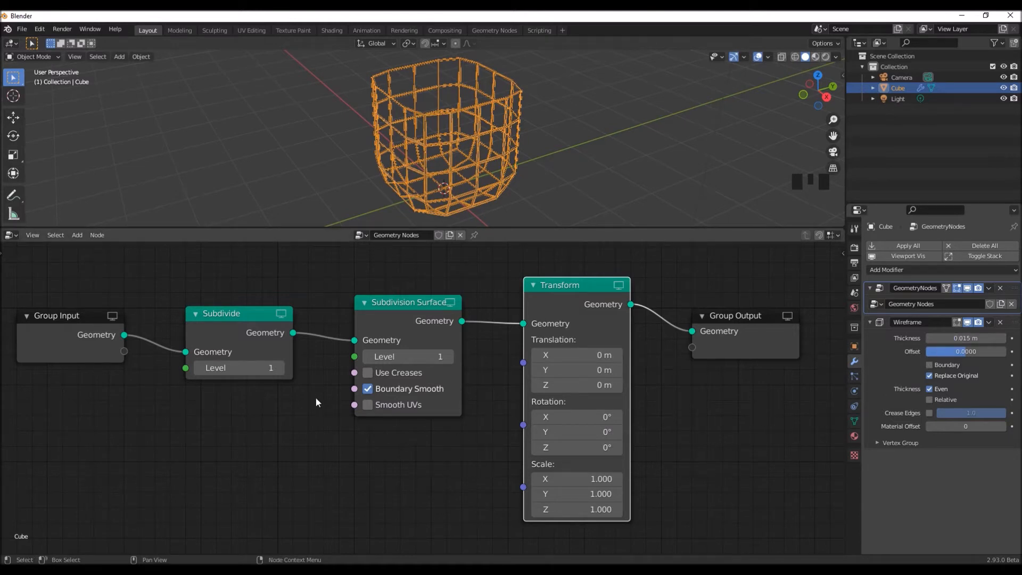
- Set the Subdivide node's level to 2 and the Subdivision Surface node's level to 3
{"action": "left_click", "coordinate": [280, 367]}
{"action": "middle_click_drag", "start_coordinate": [567, 173], "coordinate": [551, 213]}
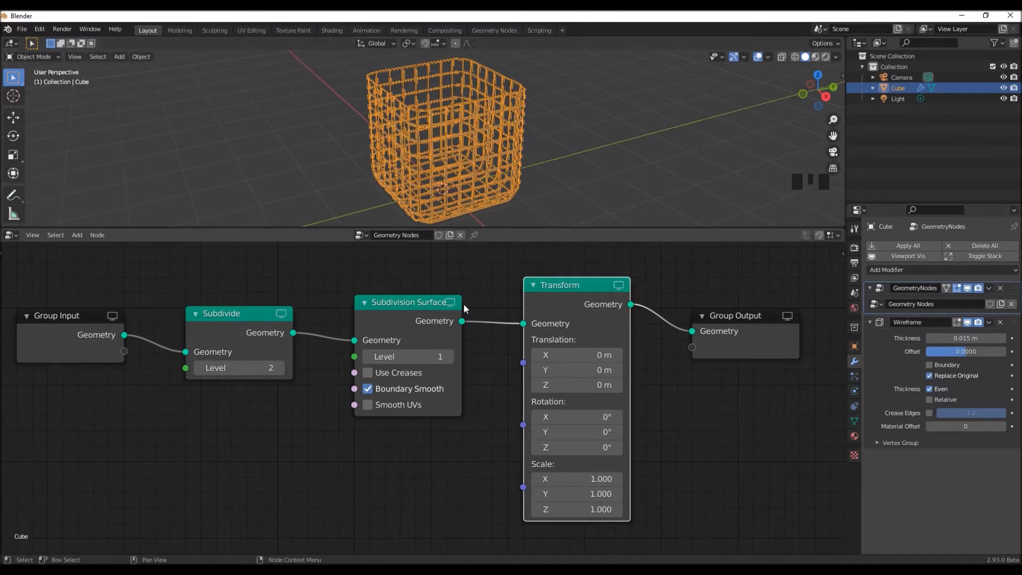
{"action": "left_click", "coordinate": [449, 357]}
{"action": "middle_click_drag", "start_coordinate": [539, 192], "coordinate": [602, 175]}
{"action": "scroll", "coordinate": [509, 186], "scroll_direction": "up", "scroll_amount": 2}
{"action": "left_click", "coordinate": [449, 355]}
- Deselect the cube and turn off the viewport's wireframe overlay
{"action": "left_click", "coordinate": [602, 174]}
{"action": "scroll", "coordinate": [535, 179], "scroll_direction": "up", "scroll_amount": 2}
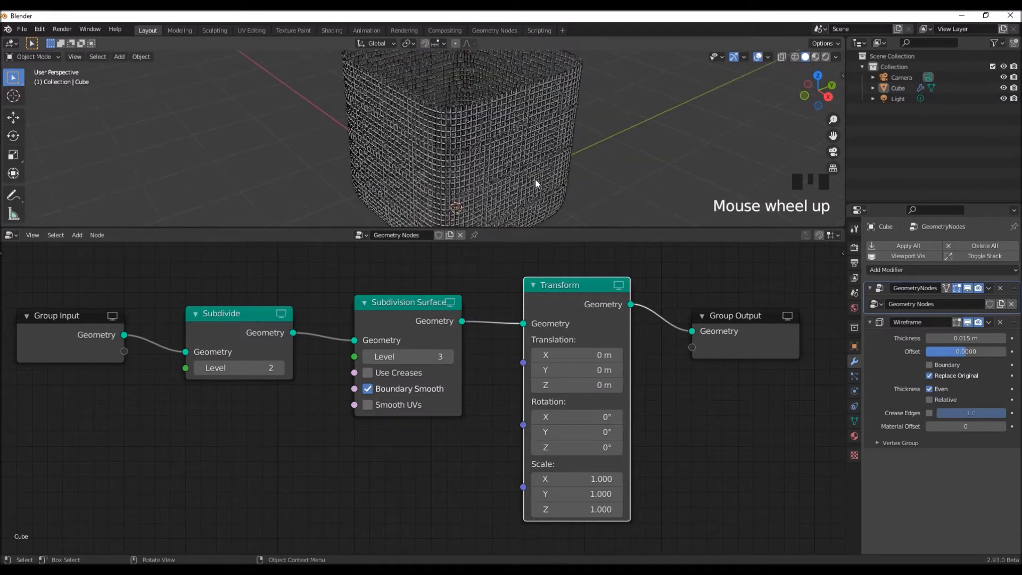
{"action": "left_click", "coordinate": [768, 56]}
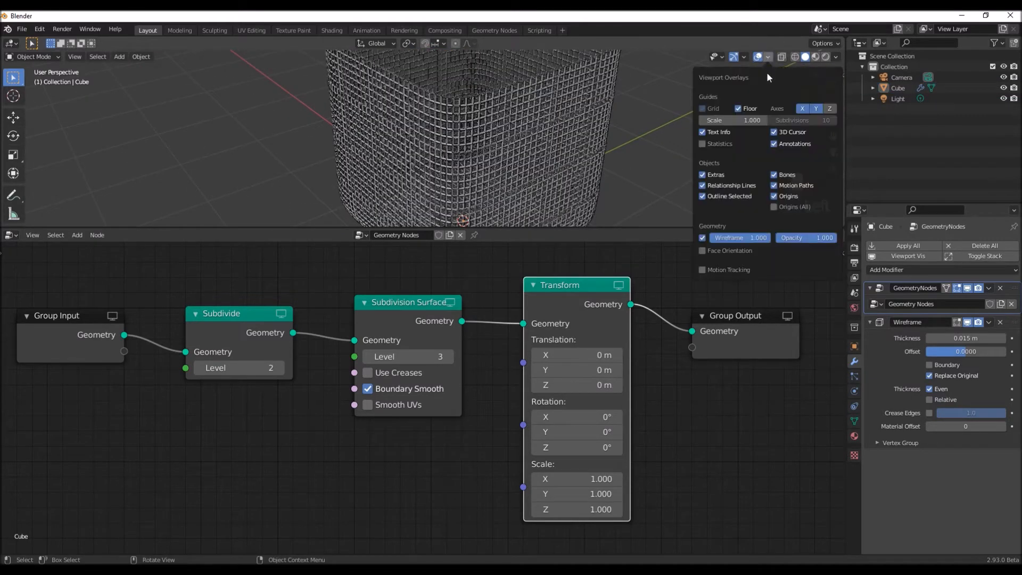
{"action": "left_click", "coordinate": [701, 238]}
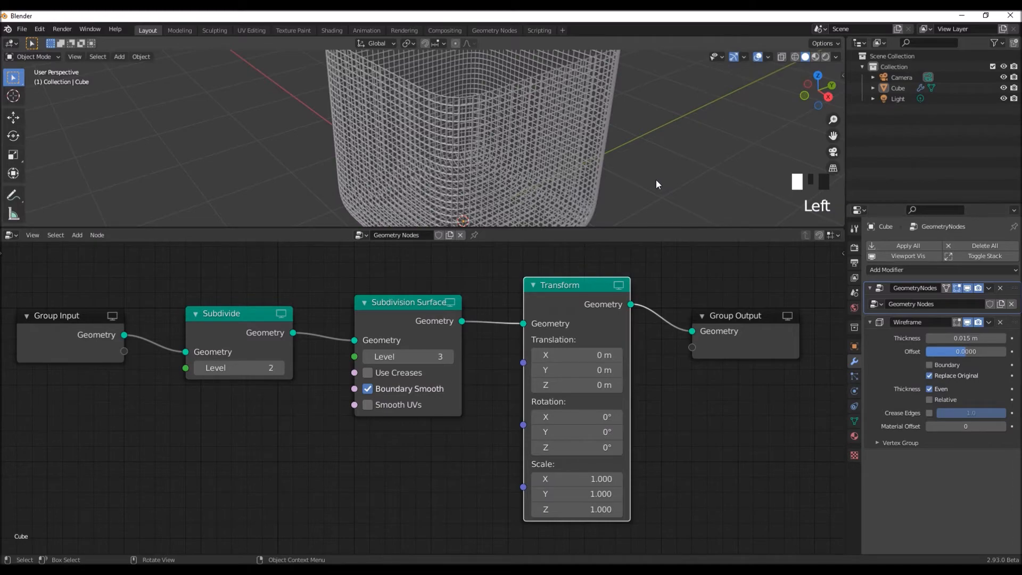
- Set the Transform node's Z scale to 0.5 to flatten the wire basket
{"action": "scroll", "coordinate": [656, 180], "scroll_direction": "down", "scroll_amount": 2}
{"action": "middle_click_drag", "start_coordinate": [618, 195], "coordinate": [481, 201]}
{"action": "scroll", "coordinate": [504, 194], "scroll_direction": "up", "scroll_amount": 2}
{"action": "scroll", "coordinate": [505, 174], "scroll_direction": "down", "scroll_amount": 1}
{"action": "scroll", "coordinate": [504, 173], "scroll_direction": "down", "scroll_amount": 2}
{"action": "middle_click_drag", "start_coordinate": [512, 160], "coordinate": [504, 169]}
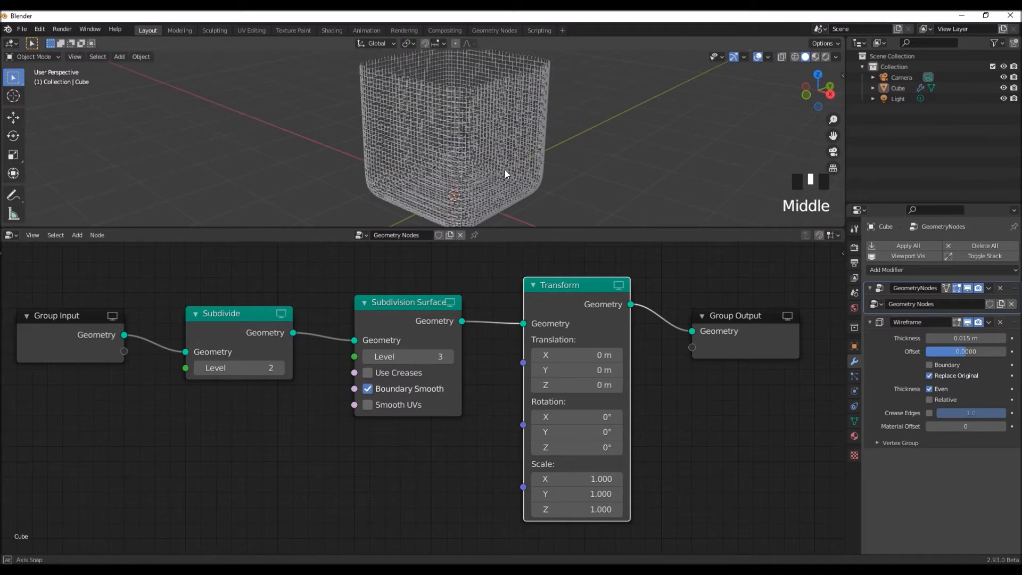
{"action": "left_click_drag", "start_coordinate": [583, 509], "coordinate": [554, 509]}
{"action": "left_click", "coordinate": [585, 509]}
{"action": "type", "text": ".5"}
{"action": "key", "text": "Return"}
- Set the Subdivide node's level to 3
{"action": "middle_click_drag", "start_coordinate": [502, 171], "coordinate": [516, 199]}
{"action": "scroll", "coordinate": [476, 187], "scroll_direction": "up", "scroll_amount": 2}
{"action": "scroll", "coordinate": [480, 193], "scroll_direction": "down", "scroll_amount": 2}
{"action": "scroll", "coordinate": [487, 200], "scroll_direction": "down", "scroll_amount": 1}
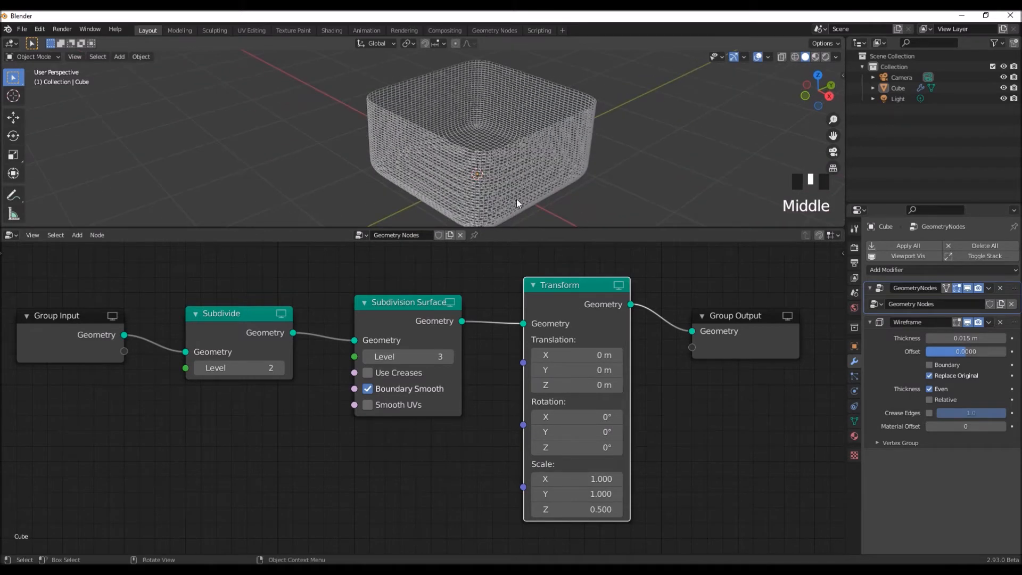
{"action": "left_click", "coordinate": [279, 368]}
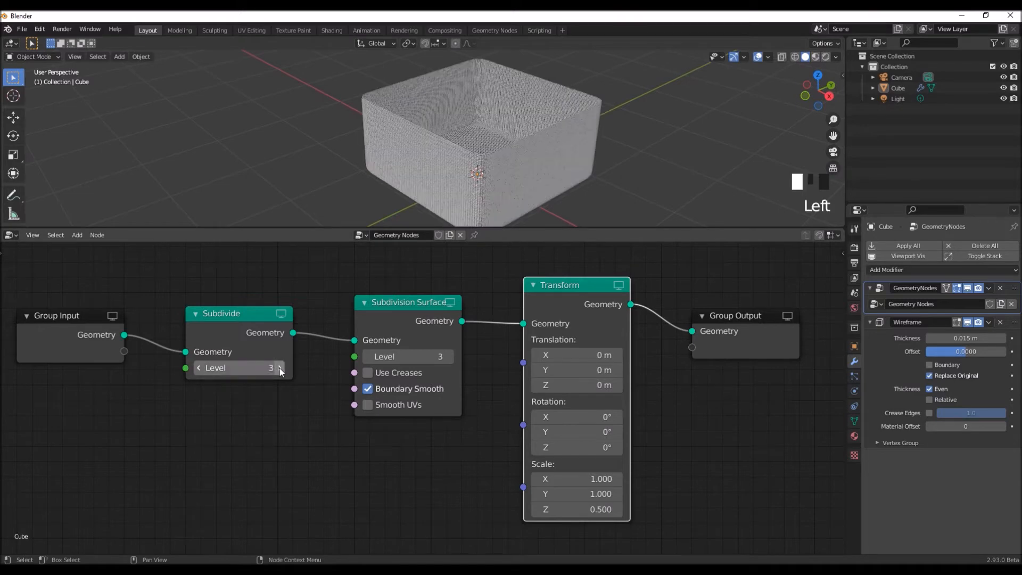
- Set the Subdivide node's level to 2 for a more open wire mesh
{"action": "mouse_move", "coordinate": [510, 171]}
{"action": "middle_mouse_down"}
{"action": "mouse_move", "coordinate": [550, 153]}
{"action": "mouse_move", "coordinate": [550, 166]}
{"action": "mouse_move", "coordinate": [617, 166]}
{"action": "mouse_move", "coordinate": [506, 182]}
{"action": "middle_mouse_up"}
{"action": "scroll", "coordinate": [541, 161], "scroll_direction": "up", "scroll_amount": 3}
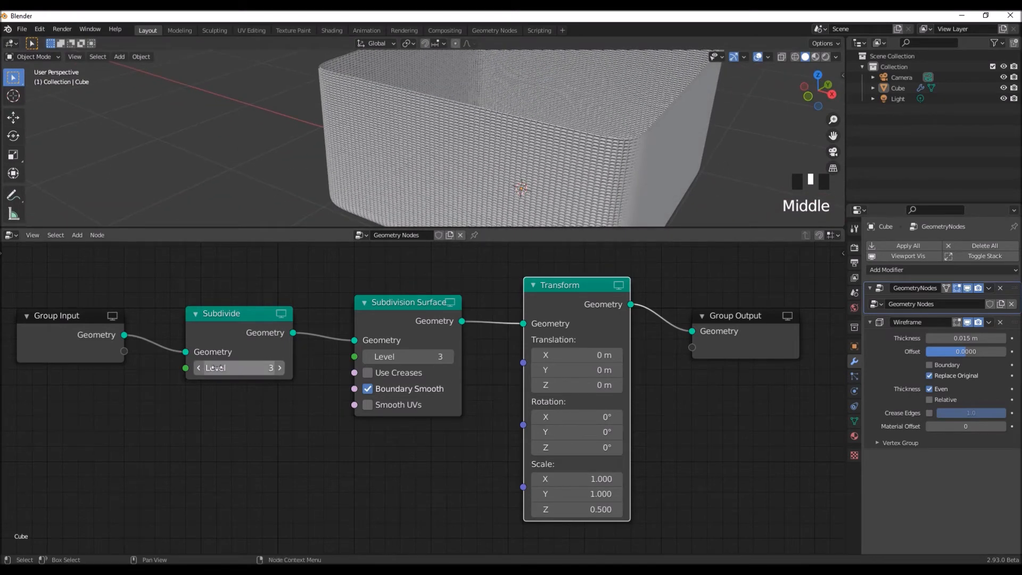
{"action": "left_click", "coordinate": [197, 368]}
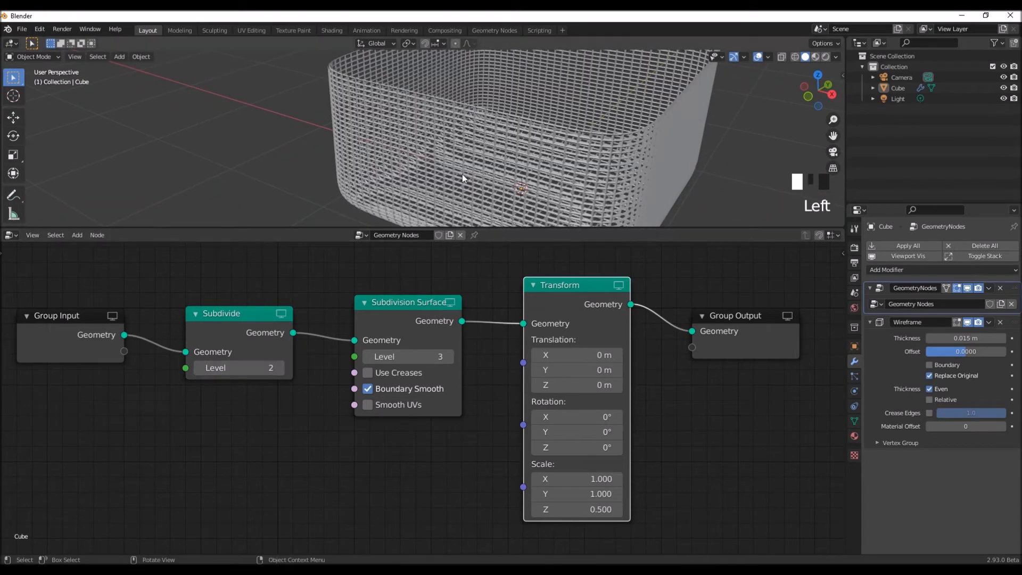
{"action": "scroll", "coordinate": [461, 174], "scroll_direction": "down", "scroll_amount": 2}
{"action": "mouse_move", "coordinate": [462, 174]}
{"action": "middle_mouse_down"}
{"action": "mouse_move", "coordinate": [452, 184]}
{"action": "mouse_move", "coordinate": [468, 164]}
{"action": "mouse_move", "coordinate": [483, 184]}
{"action": "mouse_move", "coordinate": [479, 176]}
{"action": "middle_mouse_up"}
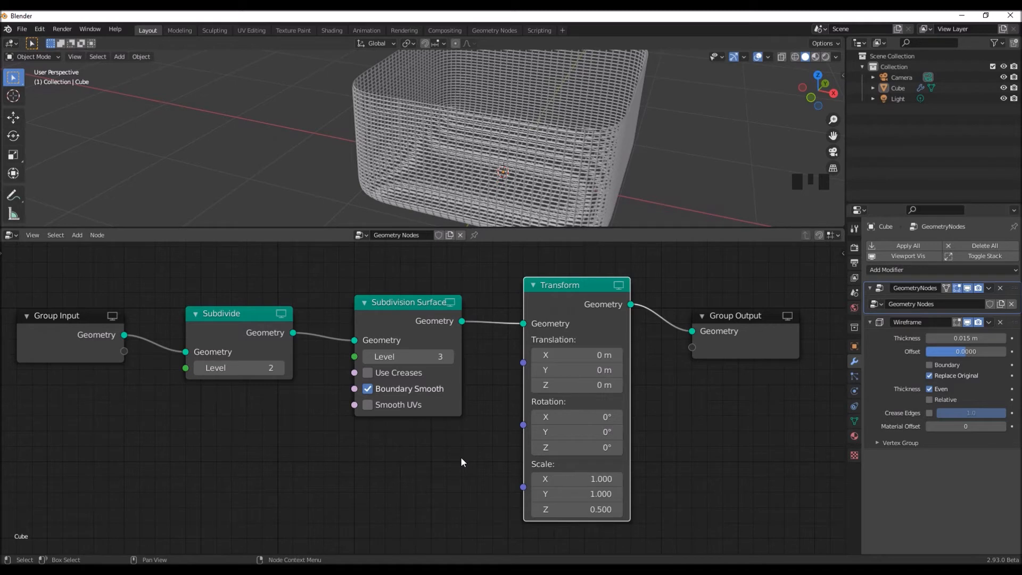
{"action": "middle_click_drag", "start_coordinate": [456, 462], "coordinate": [461, 464]}
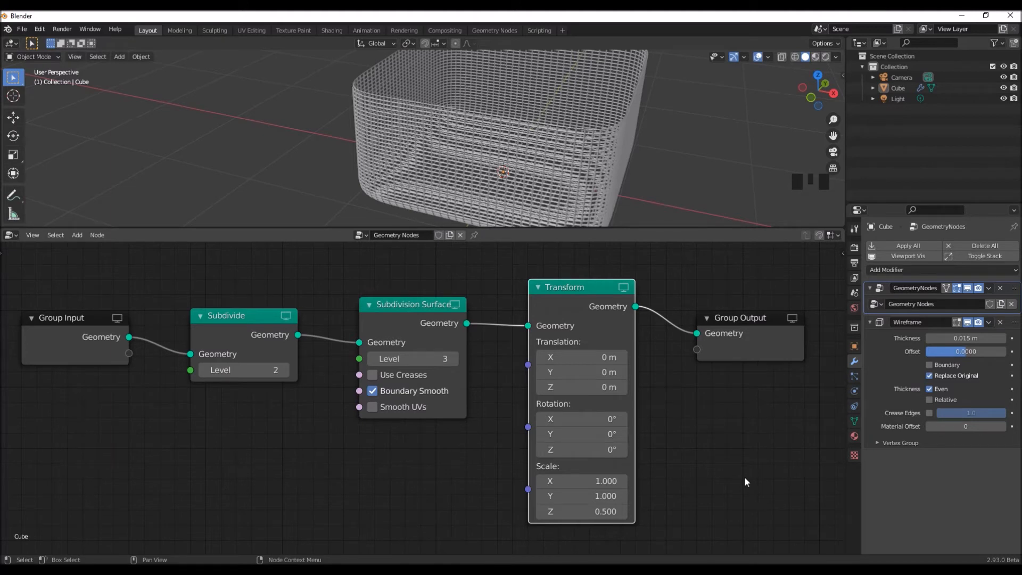
- Show the cube's material settings, switch the viewport to Material Preview shading and enlarge the 3D viewport
{"action": "left_click", "coordinate": [854, 436]}
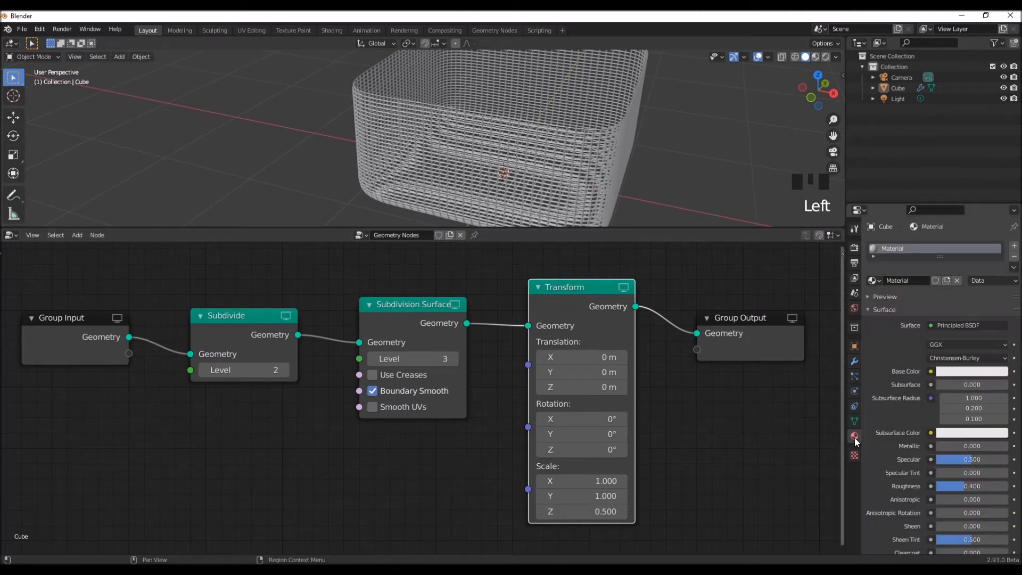
{"action": "left_click", "coordinate": [816, 57]}
{"action": "left_click_drag", "start_coordinate": [690, 226], "coordinate": [597, 232]}
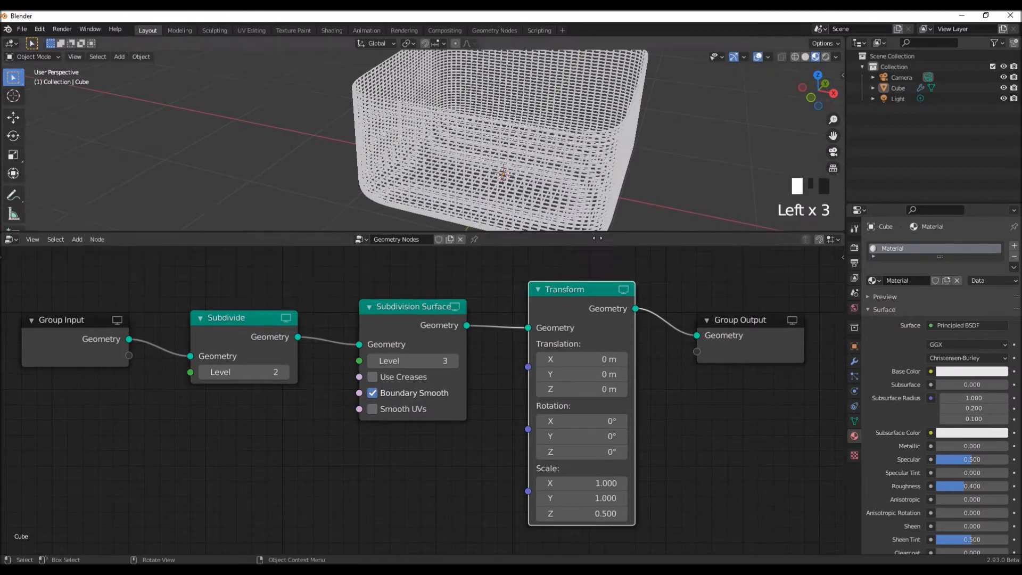
{"action": "middle_click_drag", "start_coordinate": [599, 236], "coordinate": [599, 237]}
{"action": "left_click_drag", "start_coordinate": [613, 235], "coordinate": [631, 281]}
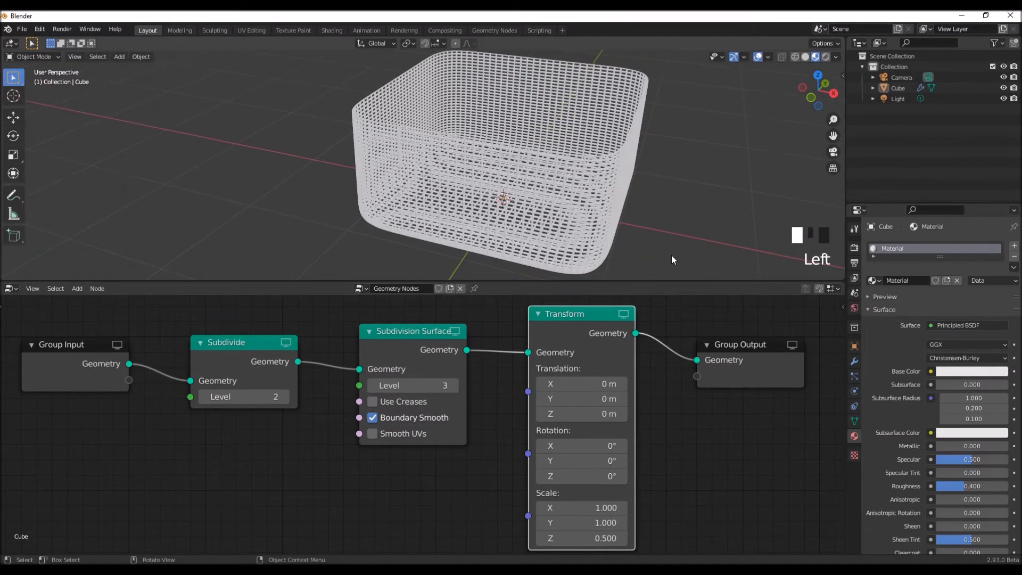
- Set the basket material's Metallic to 1.000 and its Roughness to about 0.304
{"action": "double_click", "coordinate": [595, 221]}
{"action": "middle_click_drag", "start_coordinate": [673, 250], "coordinate": [669, 242]}
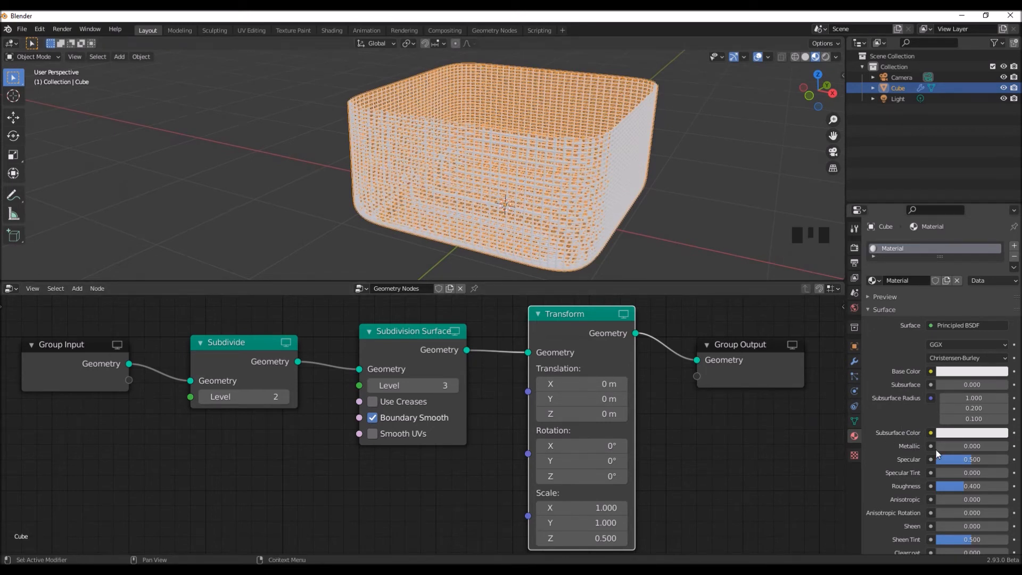
{"action": "left_click_drag", "start_coordinate": [941, 448], "coordinate": [1002, 449]}
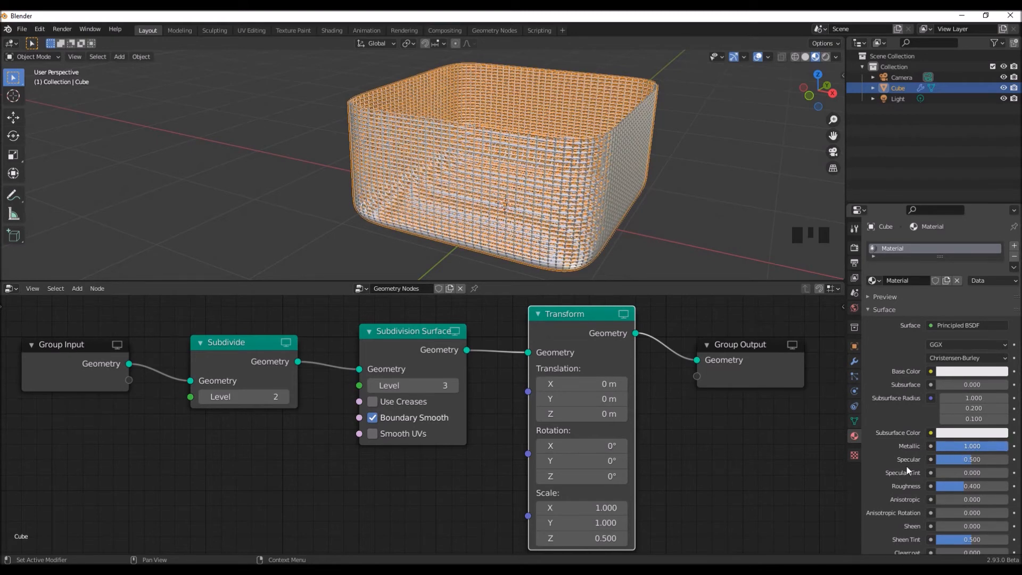
{"action": "left_click_drag", "start_coordinate": [963, 486], "coordinate": [963, 486]}
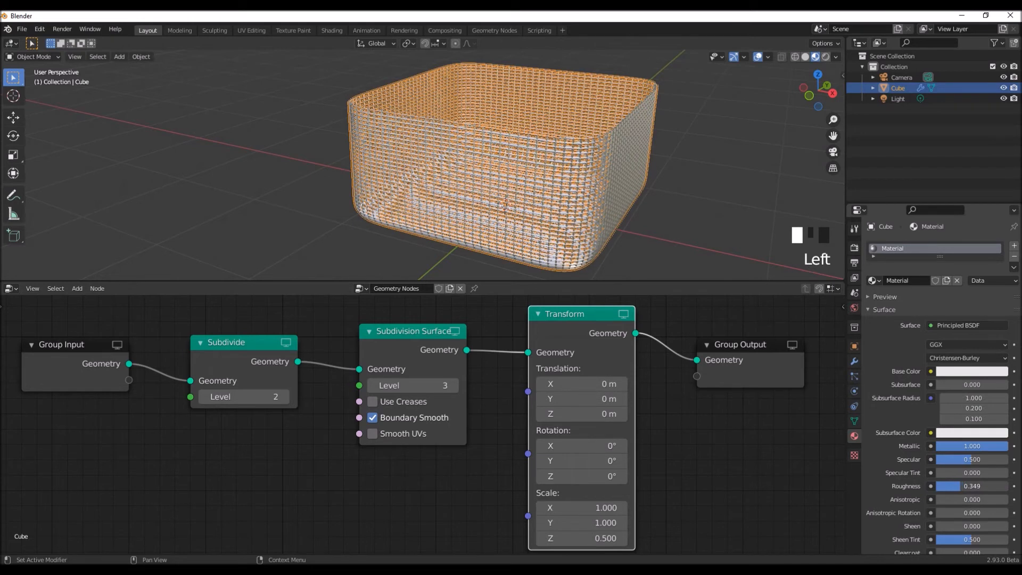
{"action": "left_click_drag", "start_coordinate": [964, 487], "coordinate": [963, 486]}
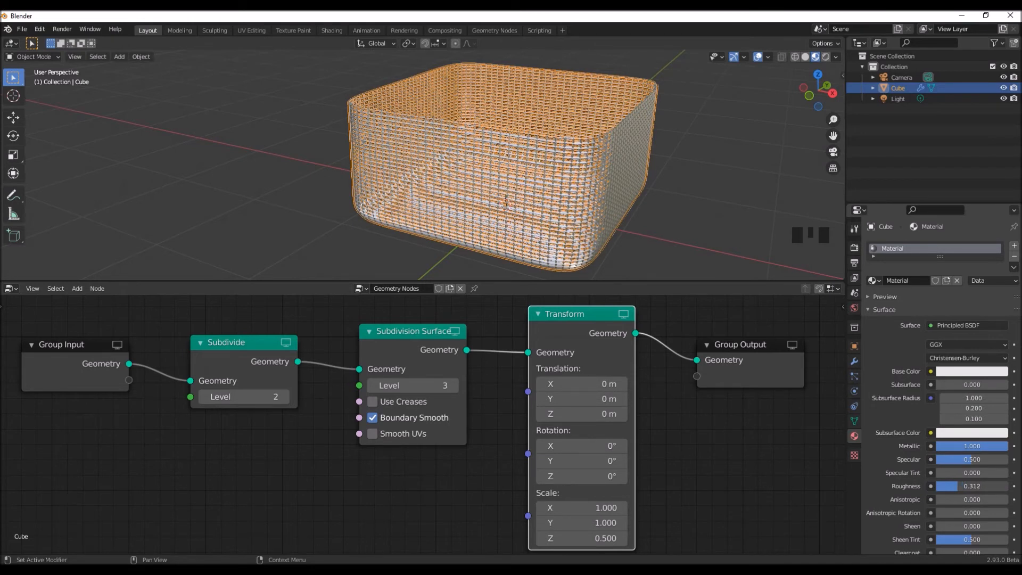
{"action": "middle_click_drag", "start_coordinate": [710, 196], "coordinate": [714, 200]}
{"action": "scroll", "coordinate": [685, 197], "scroll_direction": "up", "scroll_amount": 2}
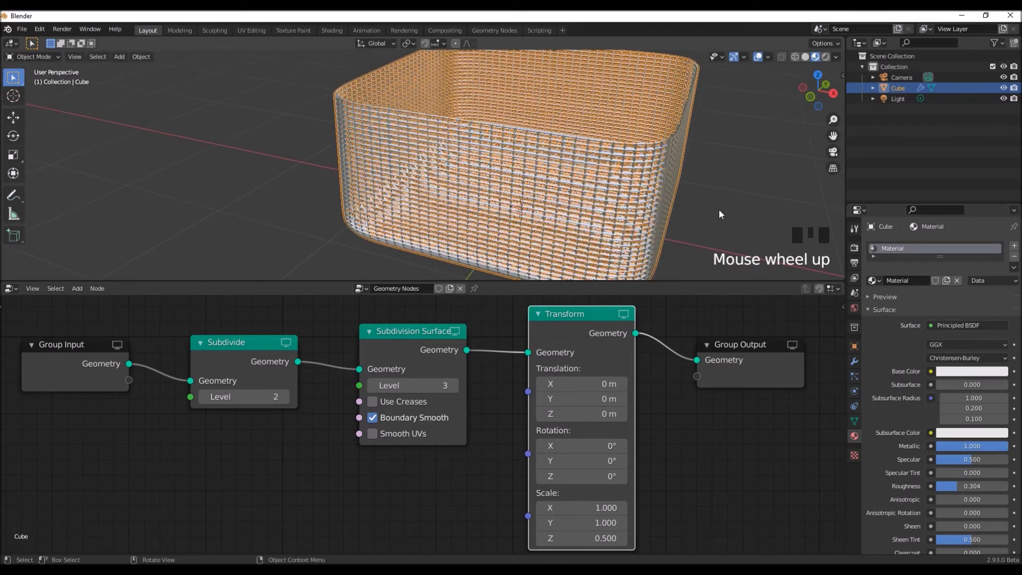
- Deselect the basket and darken its material's base color to an HSV value of 0.350
{"action": "left_click", "coordinate": [703, 213]}
{"action": "mouse_move", "coordinate": [707, 218]}
{"action": "middle_mouse_down"}
{"action": "mouse_move", "coordinate": [684, 203]}
{"action": "mouse_move", "coordinate": [696, 212]}
{"action": "middle_mouse_up"}
{"action": "left_click", "coordinate": [953, 372]}
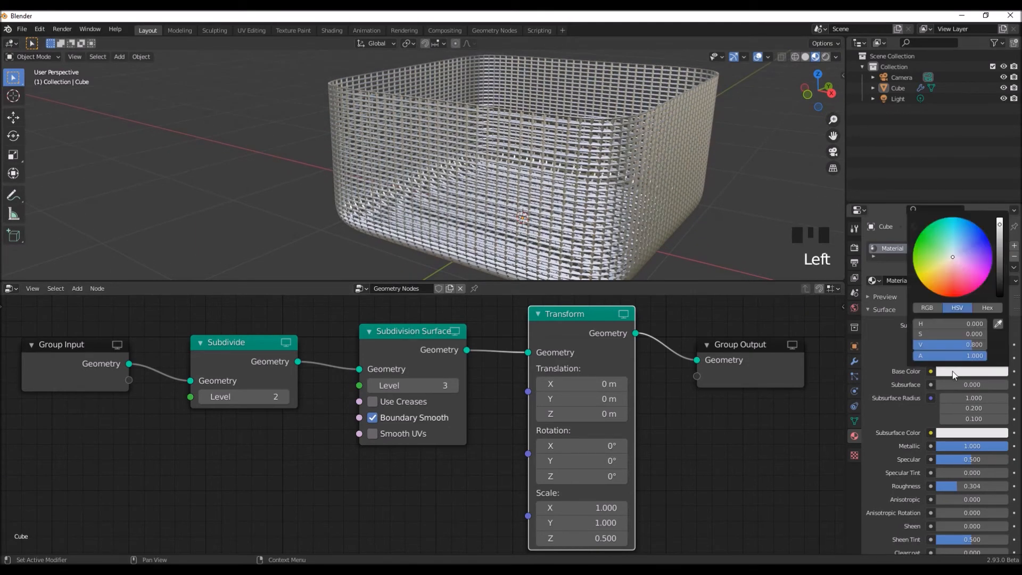
{"action": "left_click_drag", "start_coordinate": [982, 347], "coordinate": [947, 344]}
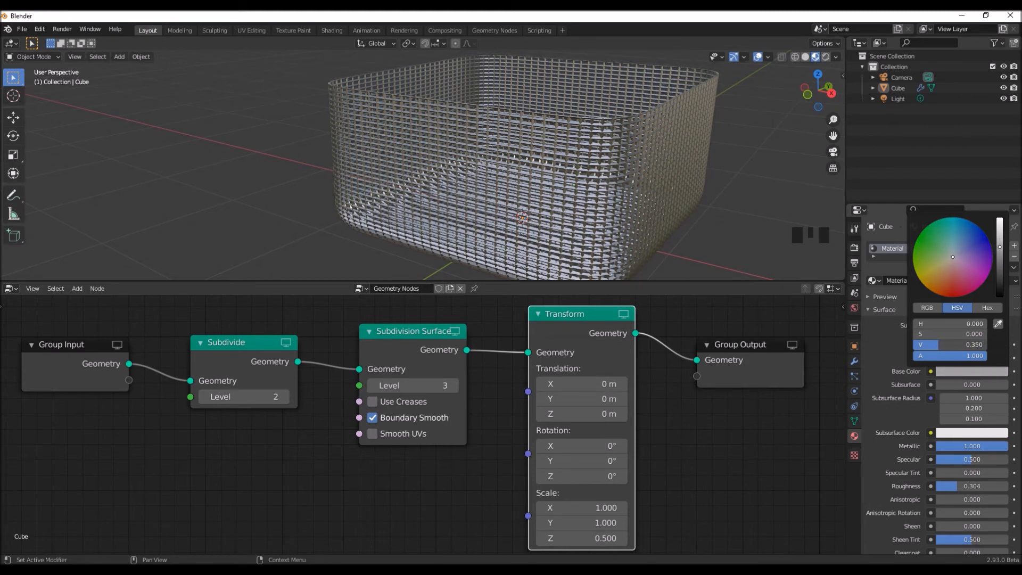
- Apply Shade Smooth to the wire basket, deselect it and inspect the mesh up close and from several angles
{"action": "mouse_move", "coordinate": [596, 182]}
{"action": "middle_mouse_down"}
{"action": "mouse_move", "coordinate": [622, 178]}
{"action": "mouse_move", "coordinate": [620, 216]}
{"action": "mouse_move", "coordinate": [574, 172]}
{"action": "mouse_move", "coordinate": [587, 194]}
{"action": "mouse_move", "coordinate": [603, 205]}
{"action": "mouse_move", "coordinate": [587, 171]}
{"action": "middle_mouse_up"}
{"action": "scroll", "coordinate": [587, 194], "scroll_direction": "up", "scroll_amount": 2}
{"action": "left_click", "coordinate": [588, 171]}
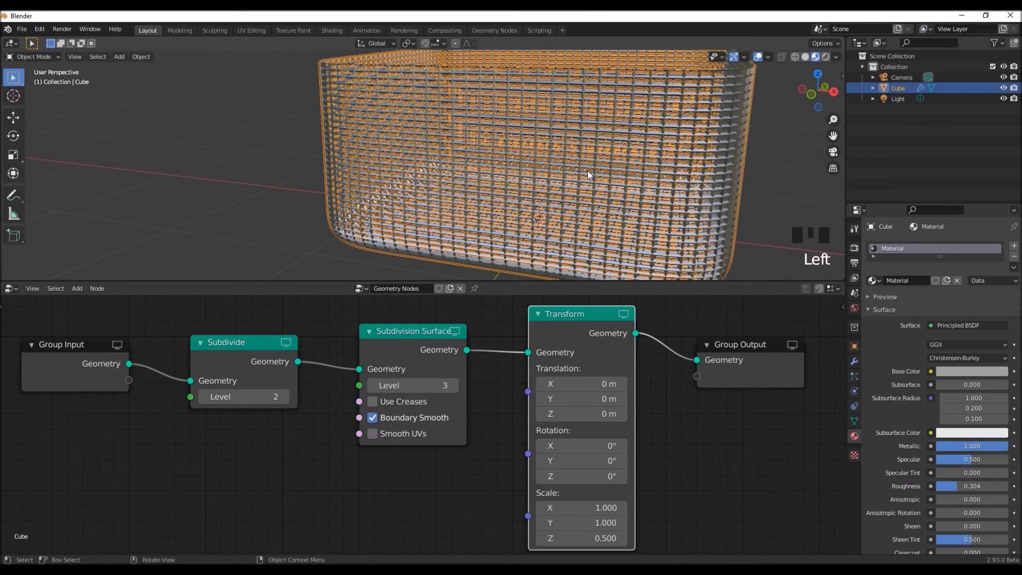
{"action": "right_click", "coordinate": [310, 158]}
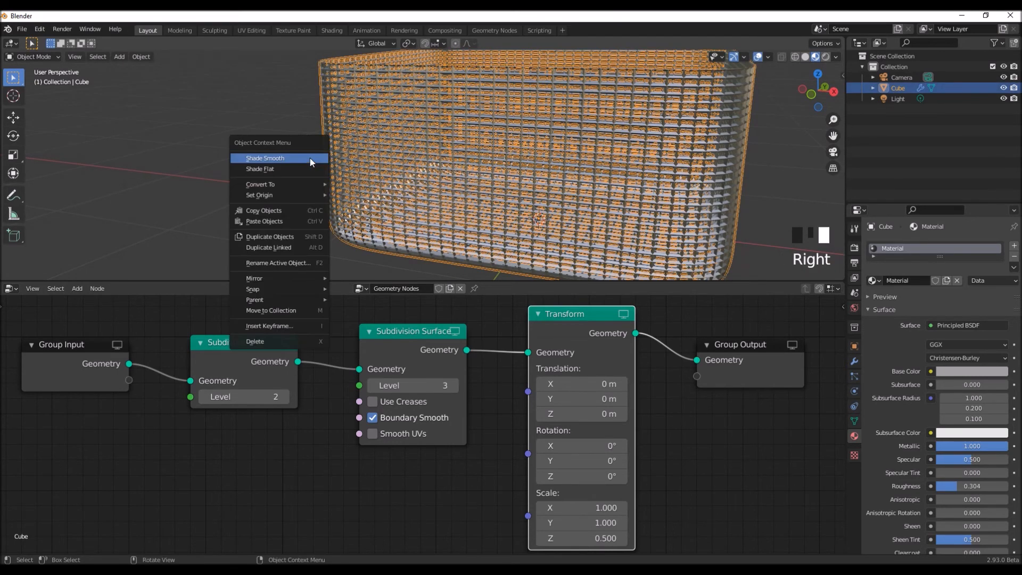
{"action": "left_click", "coordinate": [311, 158]}
{"action": "left_click", "coordinate": [279, 193]}
{"action": "middle_click_drag", "start_coordinate": [392, 203], "coordinate": [531, 187]}
{"action": "scroll", "coordinate": [531, 187], "scroll_direction": "up", "scroll_amount": 3}
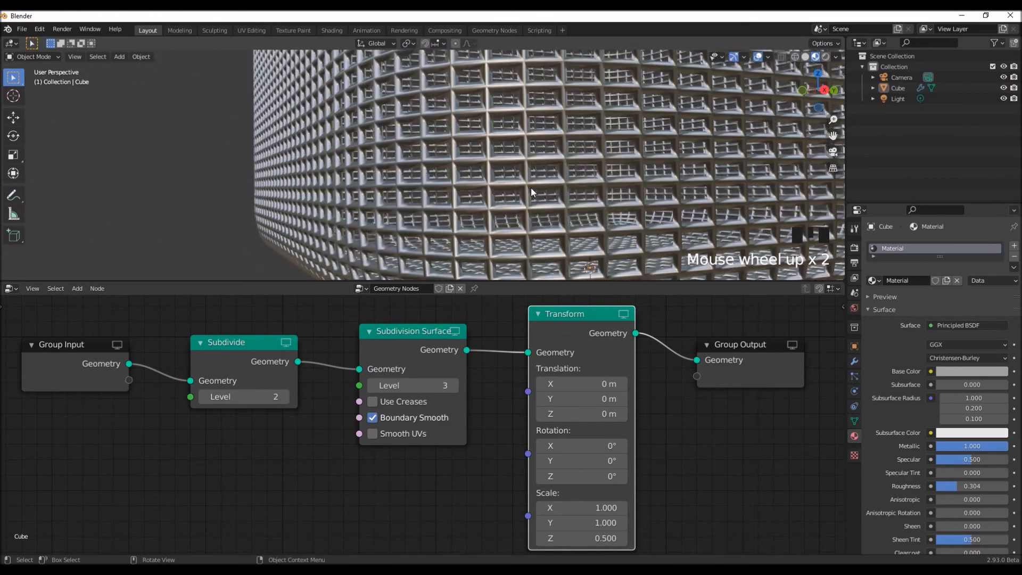
{"action": "scroll", "coordinate": [531, 188], "scroll_direction": "down", "scroll_amount": 5}
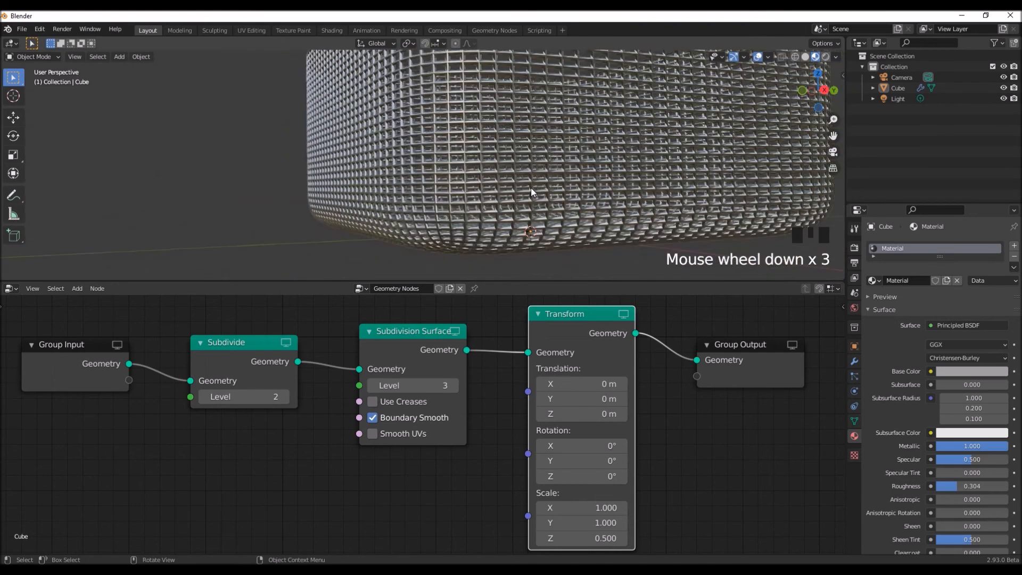
{"action": "middle_click_drag", "start_coordinate": [464, 201], "coordinate": [574, 216]}
{"action": "middle_click_drag", "start_coordinate": [582, 154], "coordinate": [585, 178], "text": "shift"}
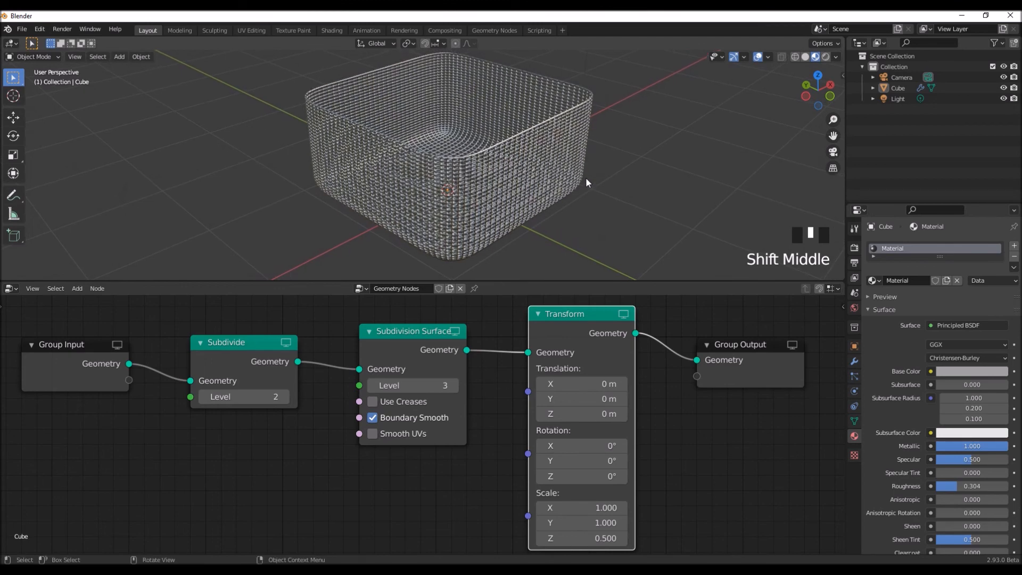
- Expand the 3D viewport over the node editor and frame the selected basket in it
{"action": "left_click_drag", "start_coordinate": [711, 277], "coordinate": [718, 524]}
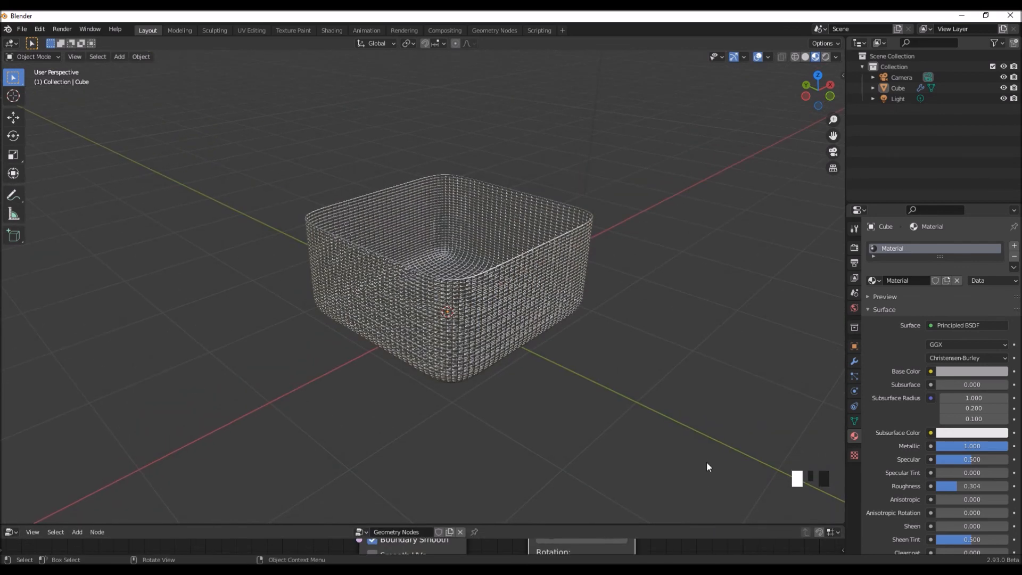
{"action": "left_click", "coordinate": [520, 311]}
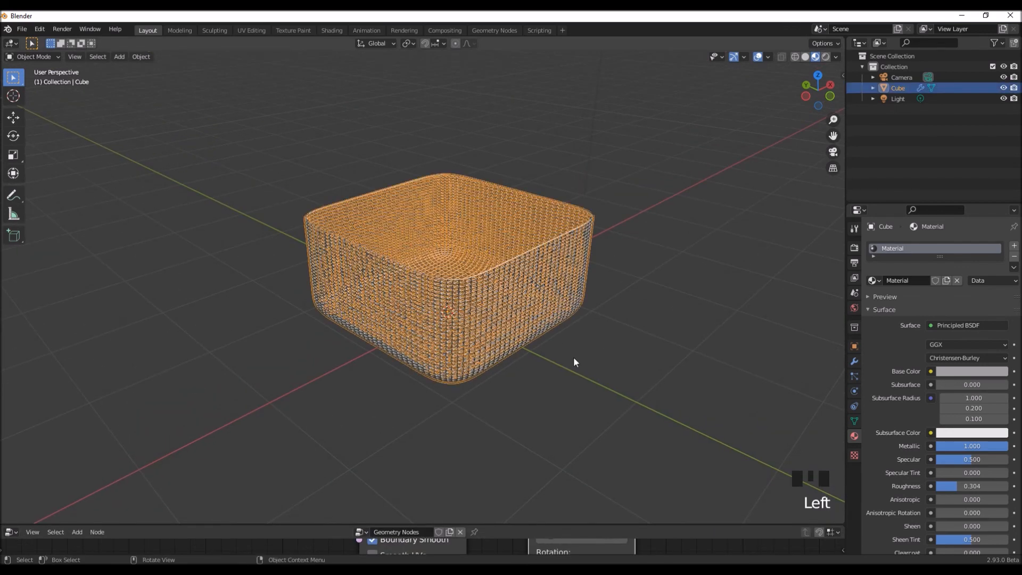
{"action": "key", "text": "KP_Decimal"}
{"action": "left_click", "coordinate": [699, 381]}
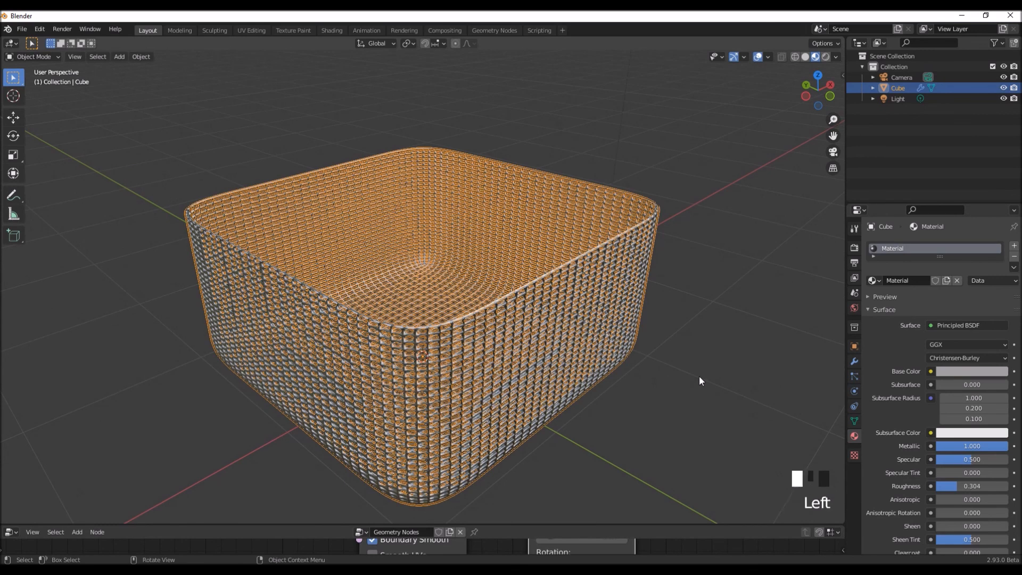